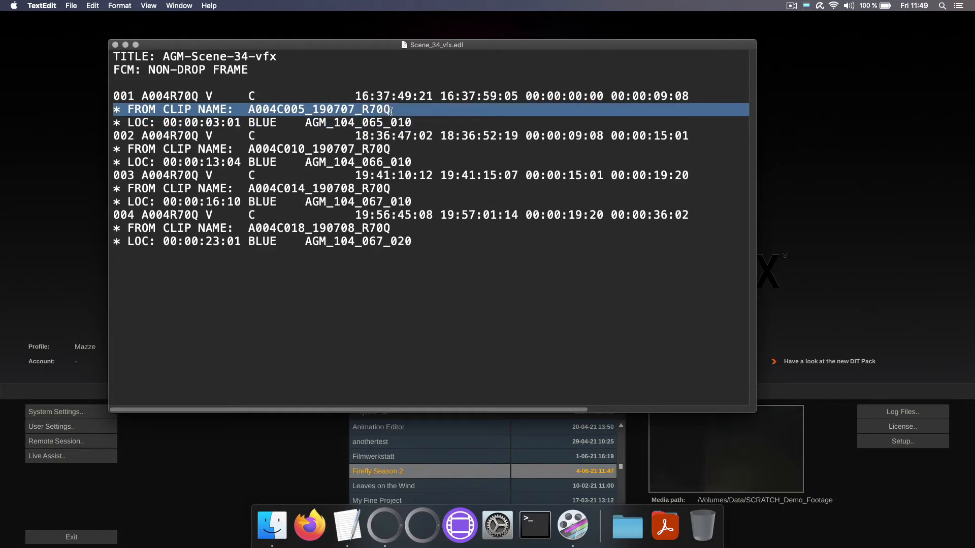
Examine the first event's LOC line and its VFX shot name AGM_104_065_010 in Scene_34_vfx.edl.
left_click(140, 122)
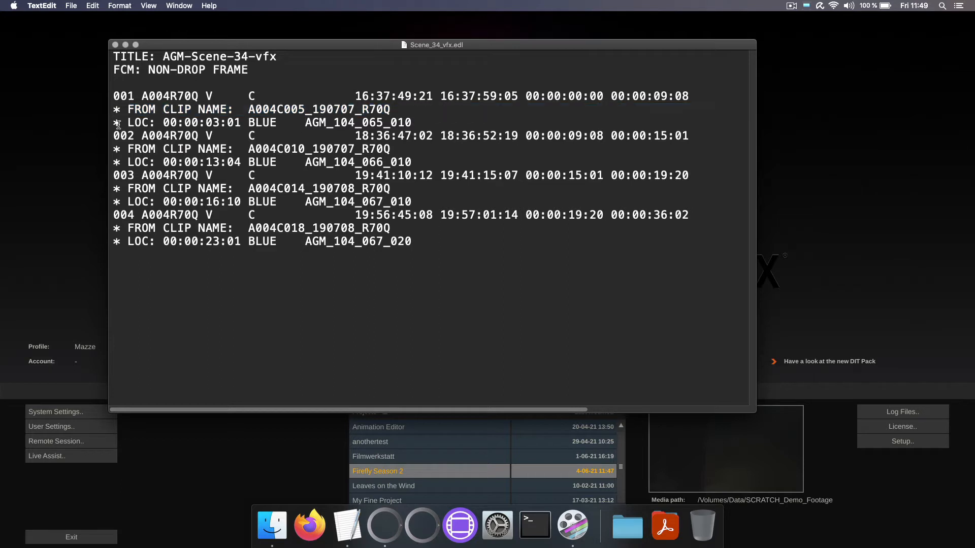
left_click_drag(113, 124, 429, 125)
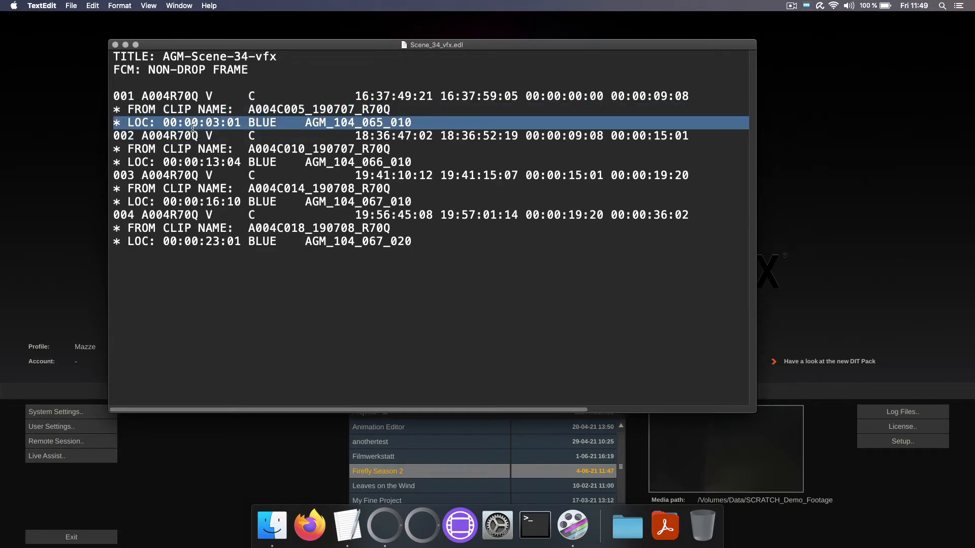
left_click(252, 124)
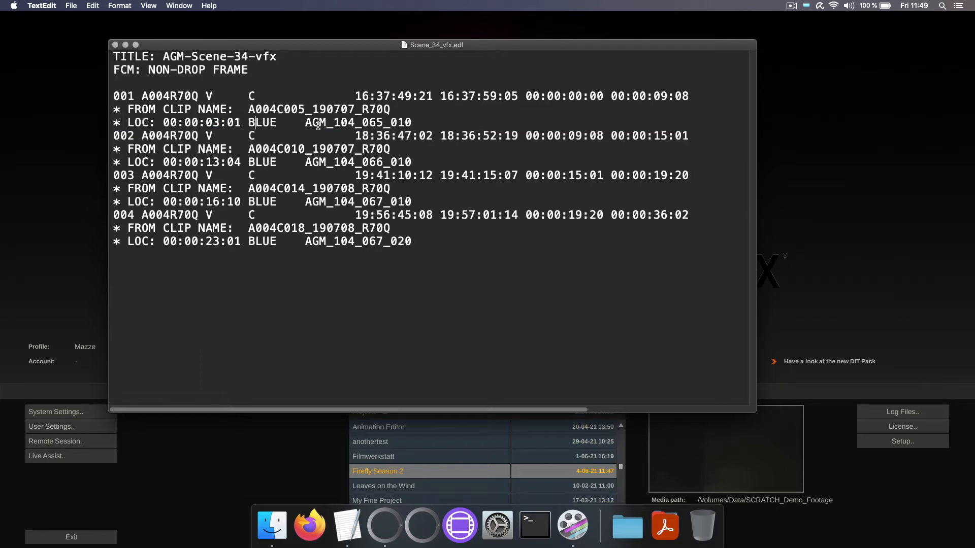
left_click_drag(308, 123, 411, 124)
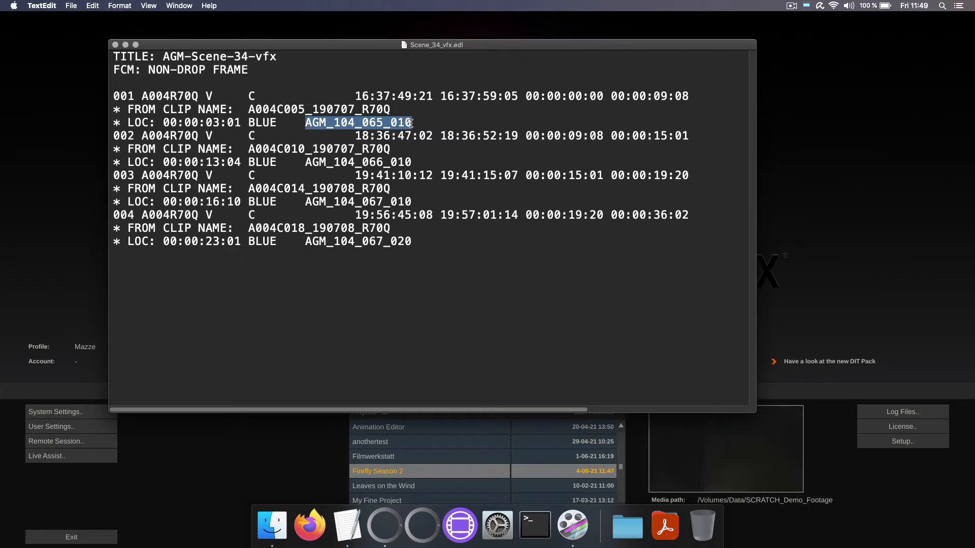
left_click(307, 123)
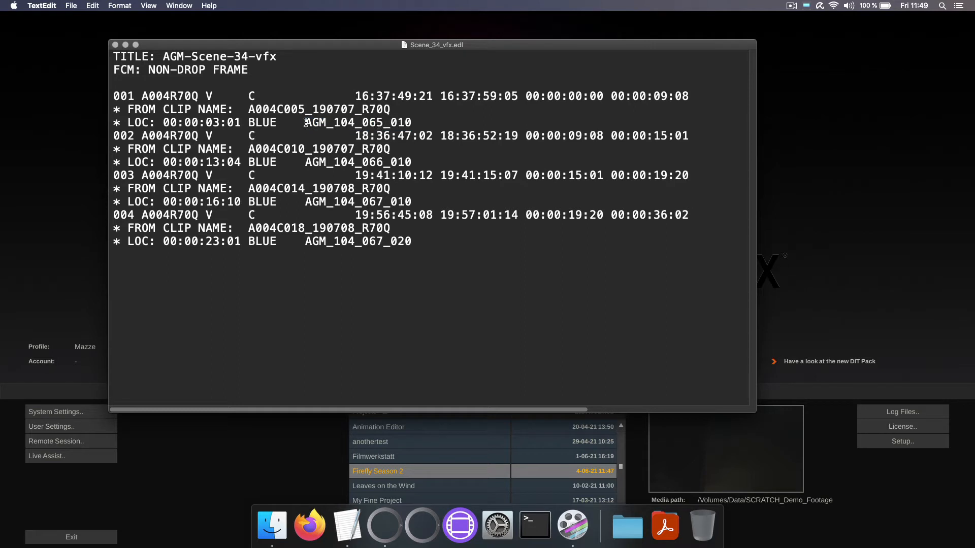
left_click_drag(307, 123, 412, 123)
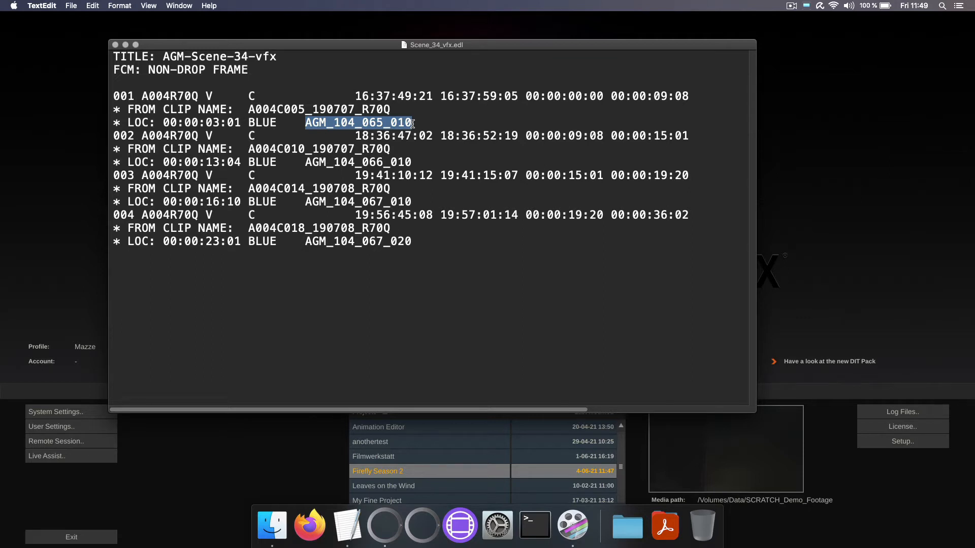
Switch to SCRATCH, enter the Firefly Season 2 project and import the clips from the Video/A004R70Q folder into Timeline 1.
left_click(251, 477)
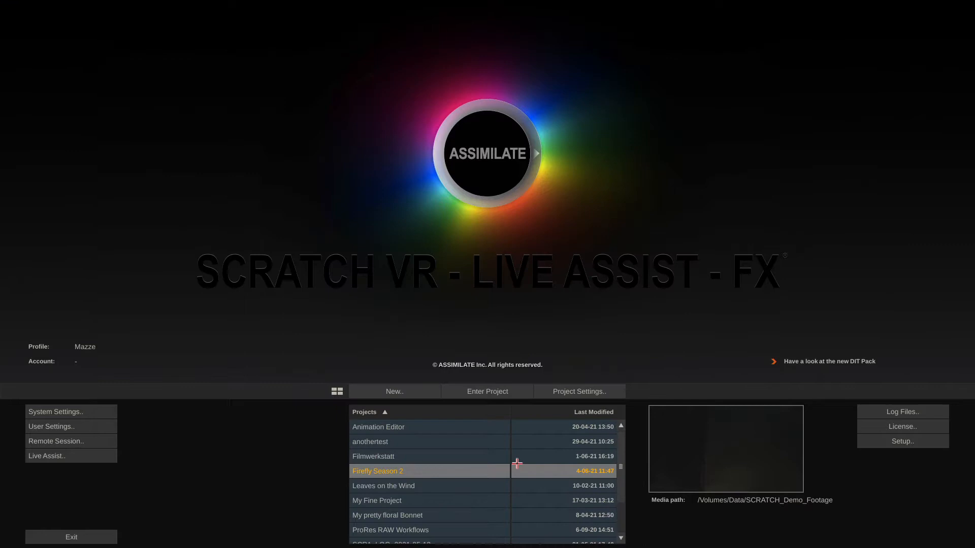
left_click(474, 394)
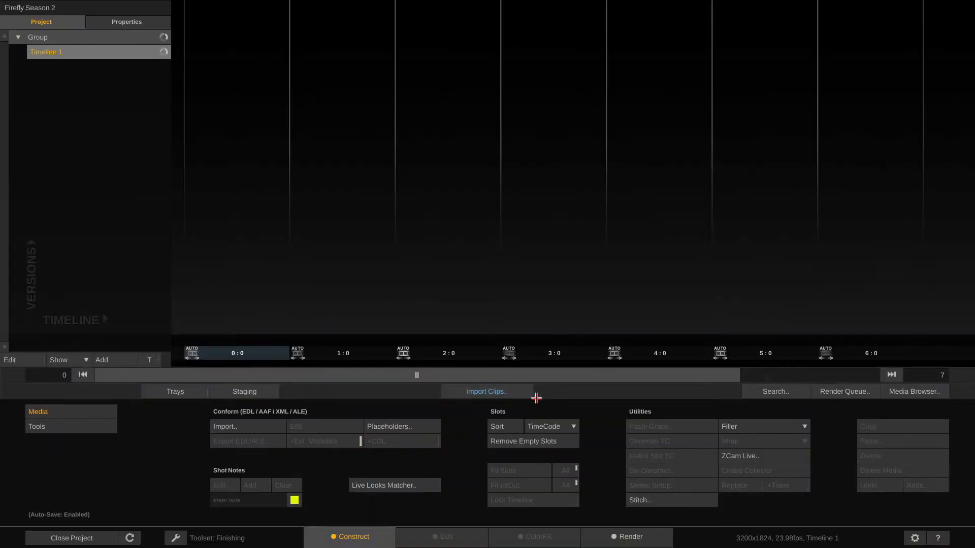
left_click(485, 393)
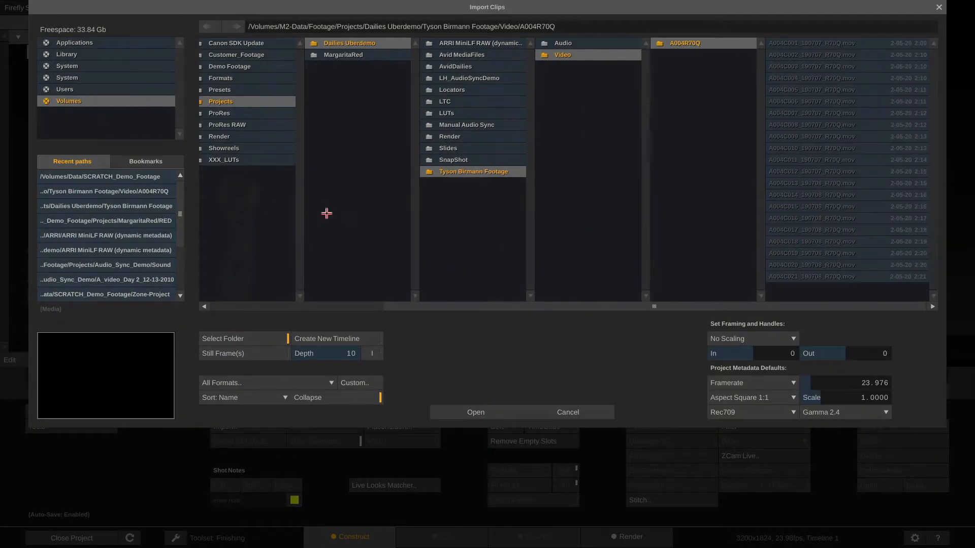
left_click(126, 194)
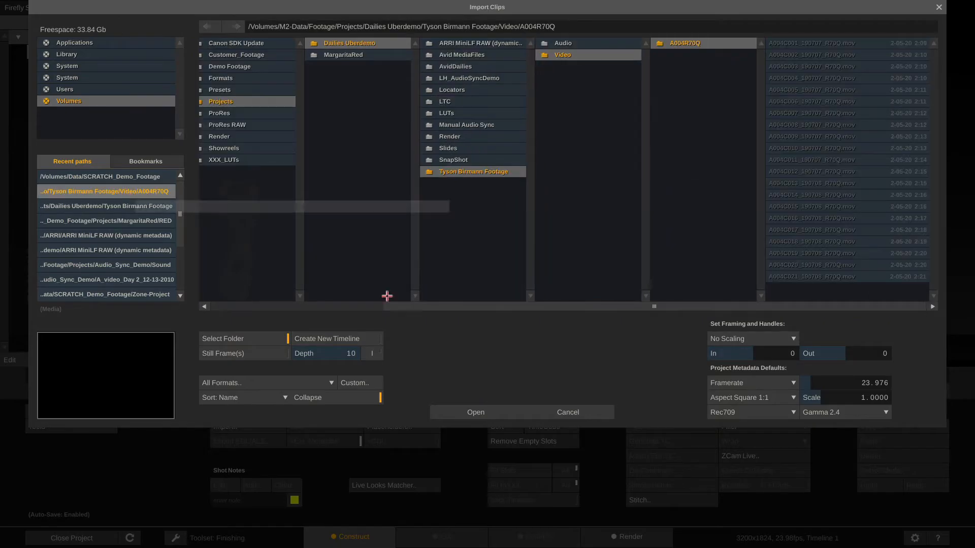
left_click(462, 411)
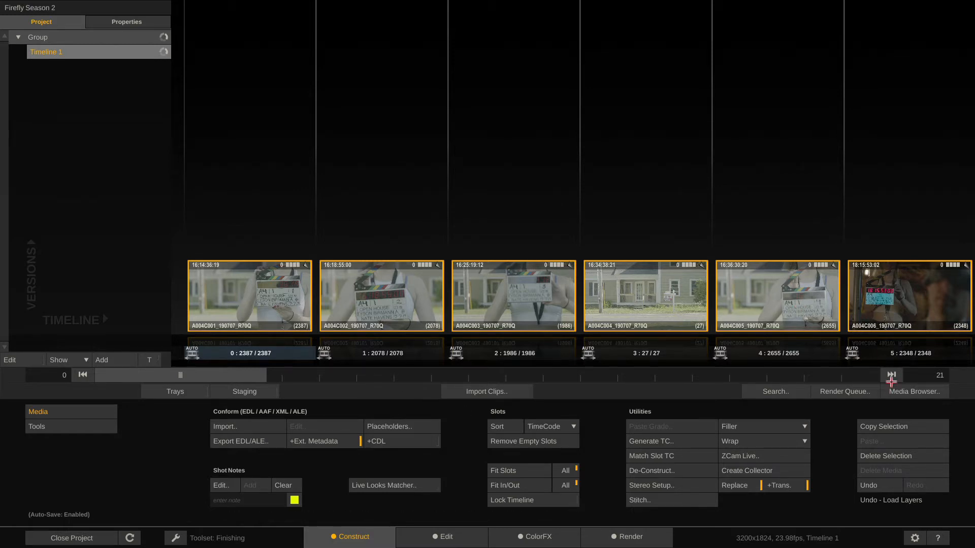
Update the Reel ID of all clips in the Media Browser with the mask #sname and accept the changes.
left_click(909, 392)
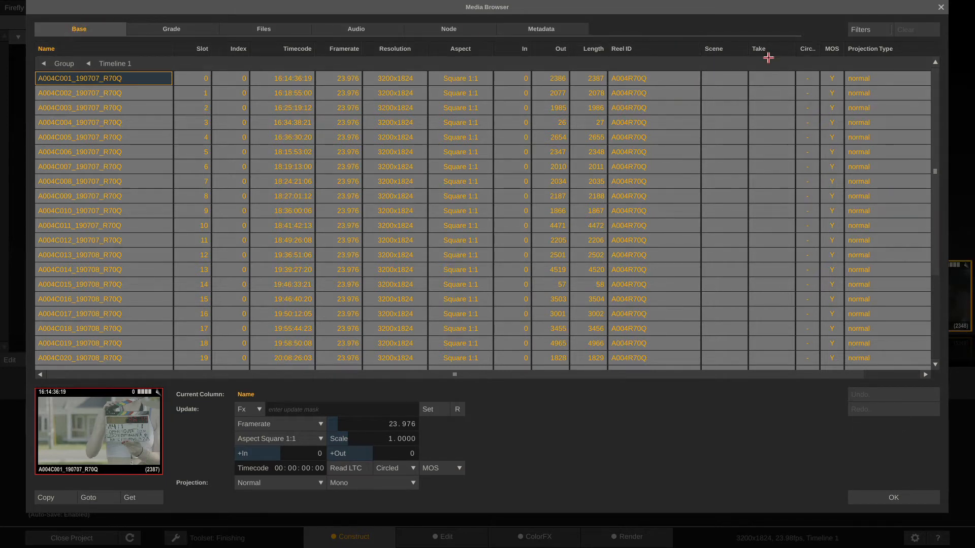
left_click(631, 50)
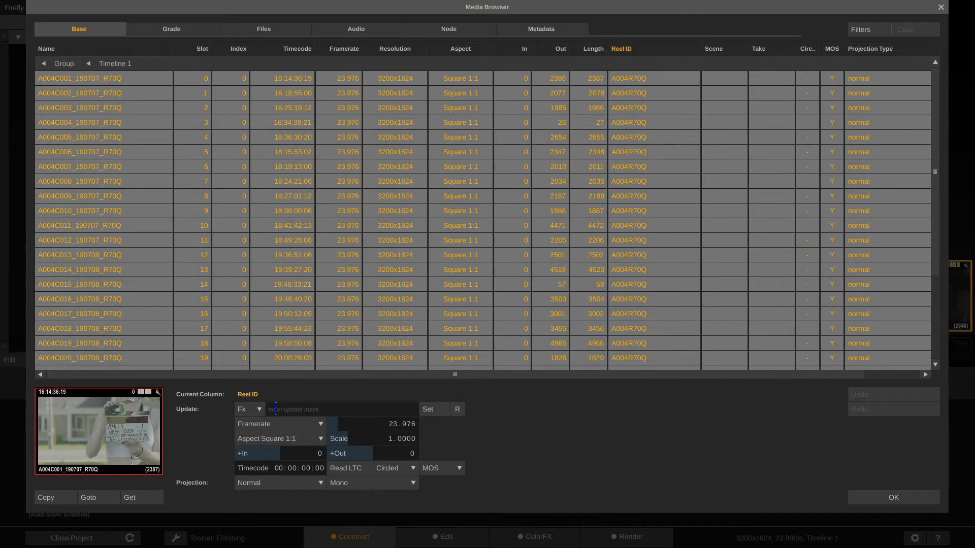
left_click(296, 410)
type("#sname")
left_click(249, 410)
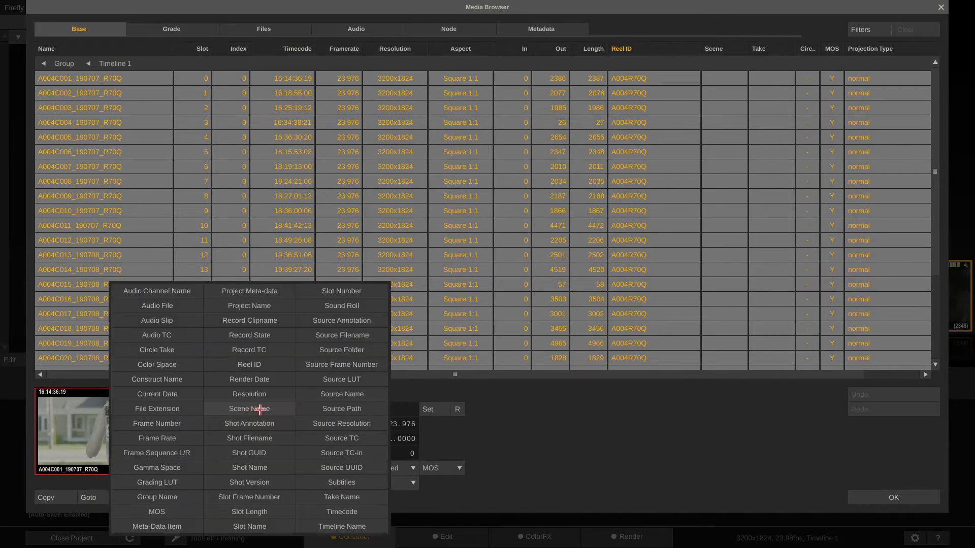
left_click(543, 441)
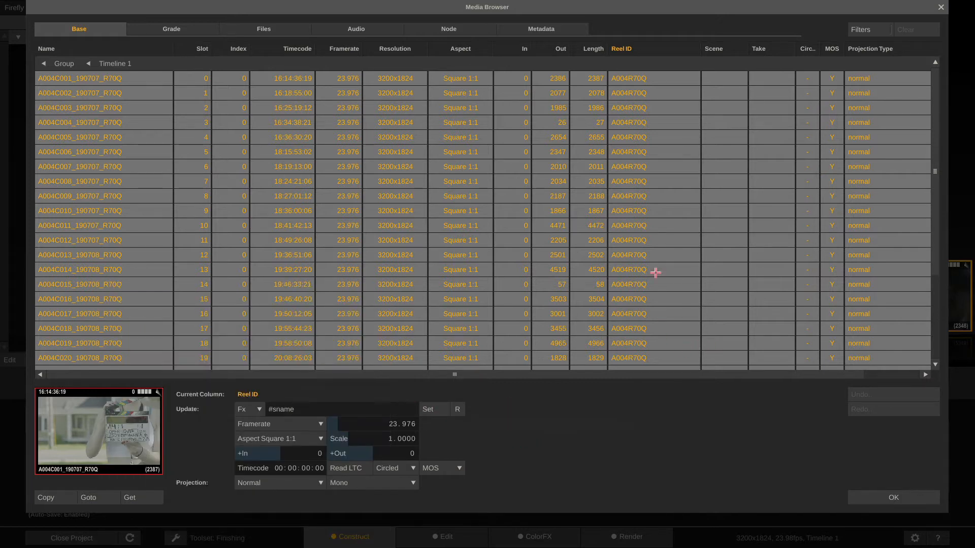
left_click(434, 410)
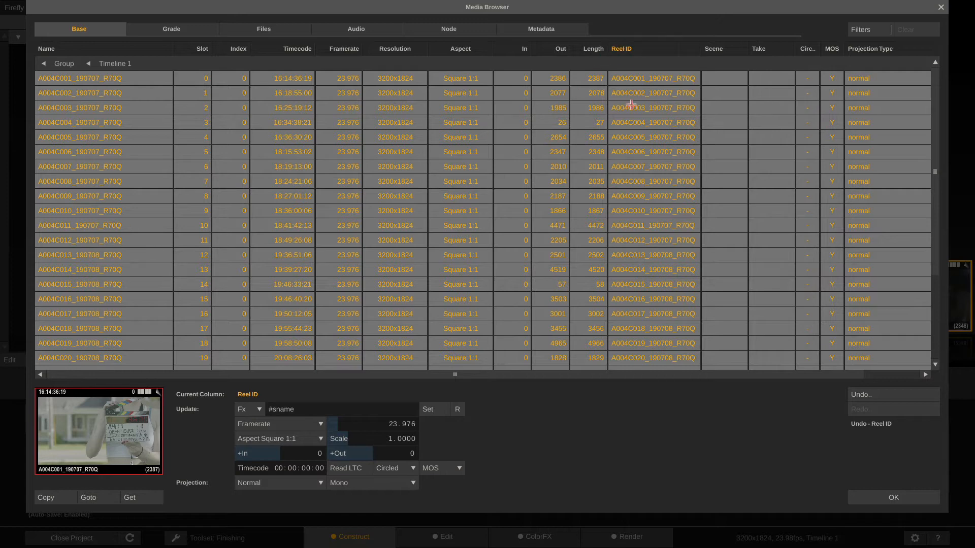
left_click(870, 500)
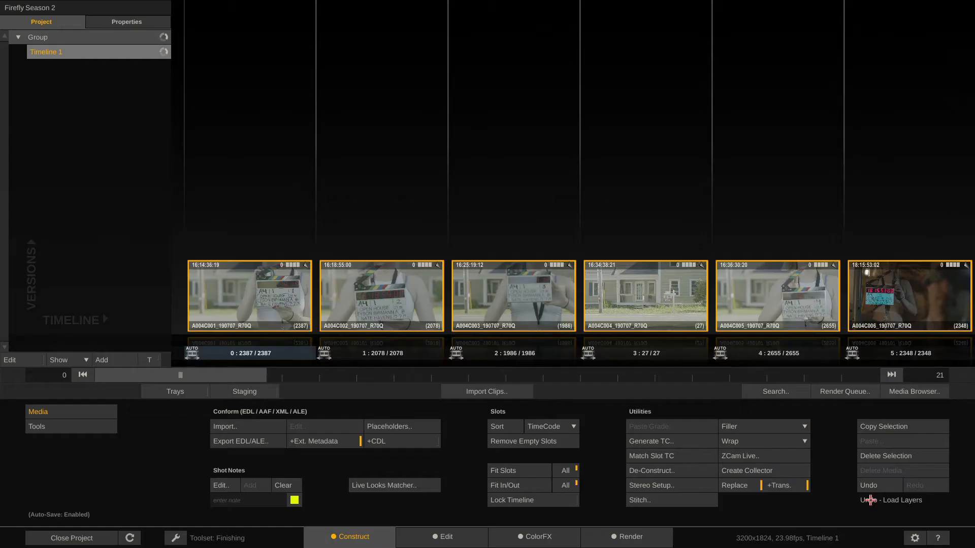
Import the A004R70Q folder as a new timeline named from the folder in the current group, with Update Clip Reel ID enabled.
left_click(484, 393)
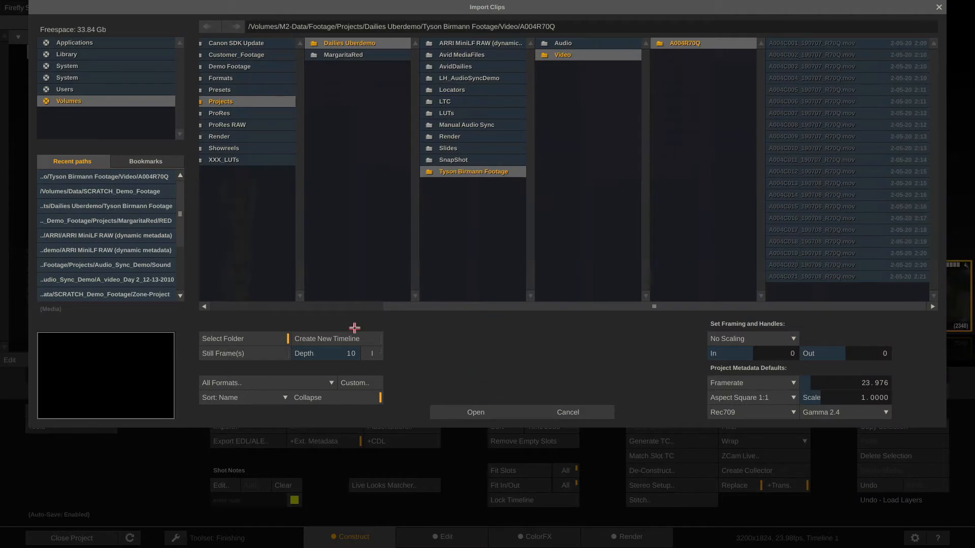
left_click(346, 338)
left_click(456, 412)
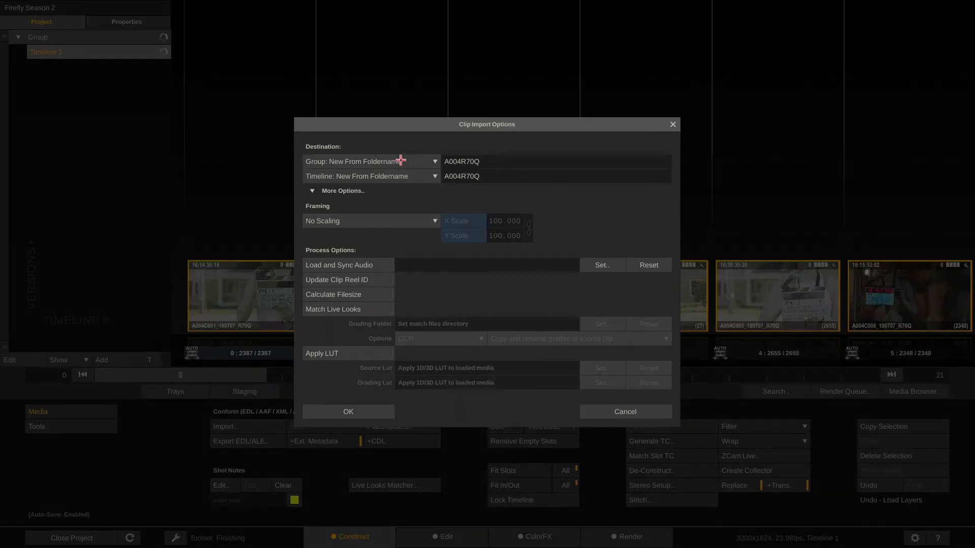
left_click(421, 162)
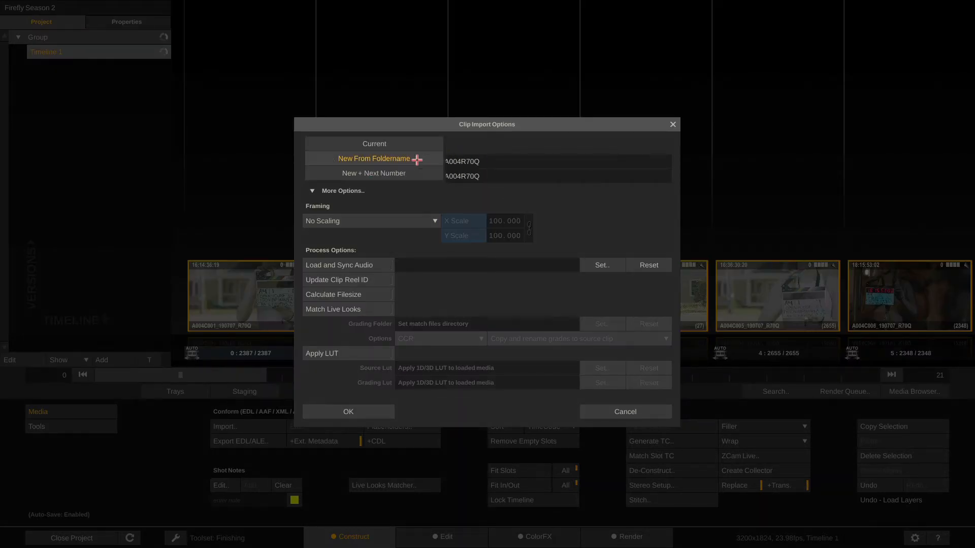
left_click(375, 148)
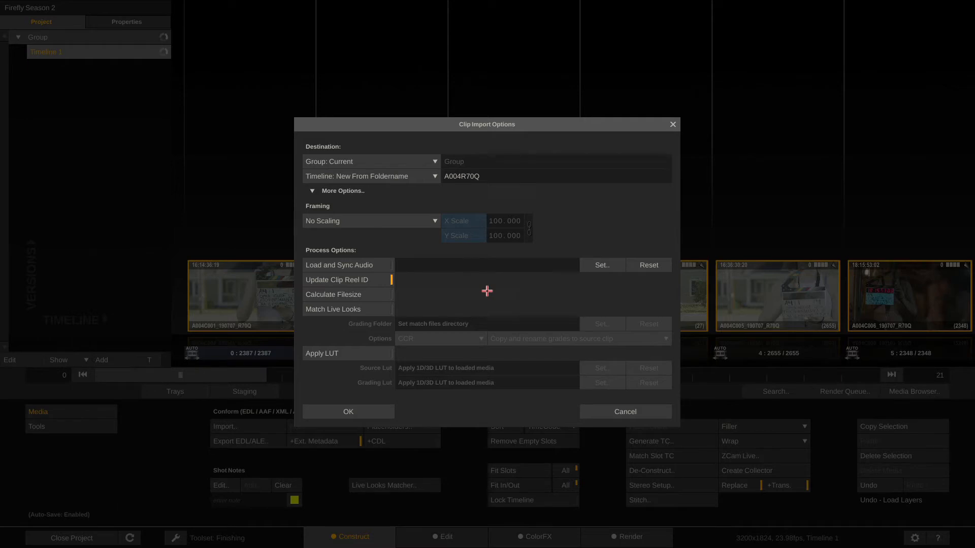
left_click(318, 411)
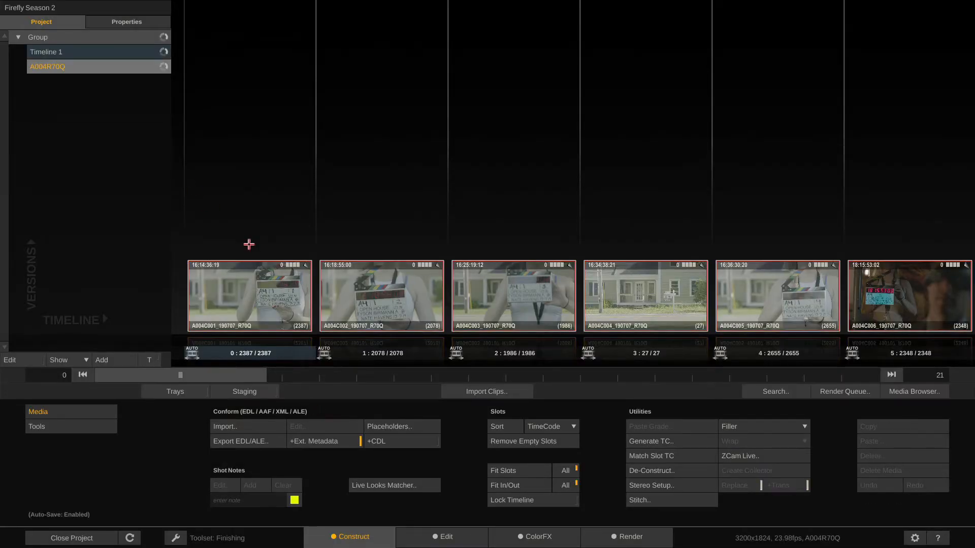
Inspect the Reel ID in the metadata of the second clip, A004C002_190707_R70Q, and deselect the clip.
left_click(398, 301)
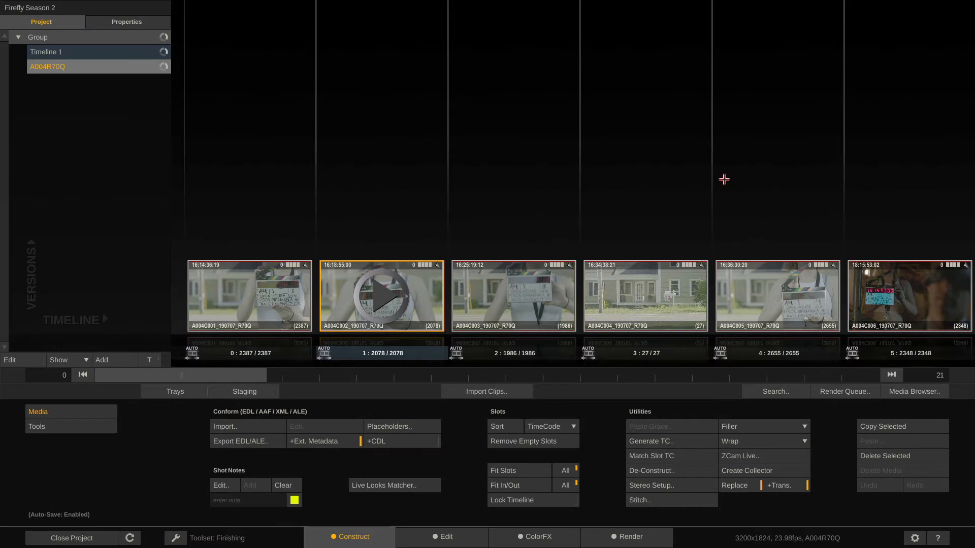
mouse_move(966, 182)
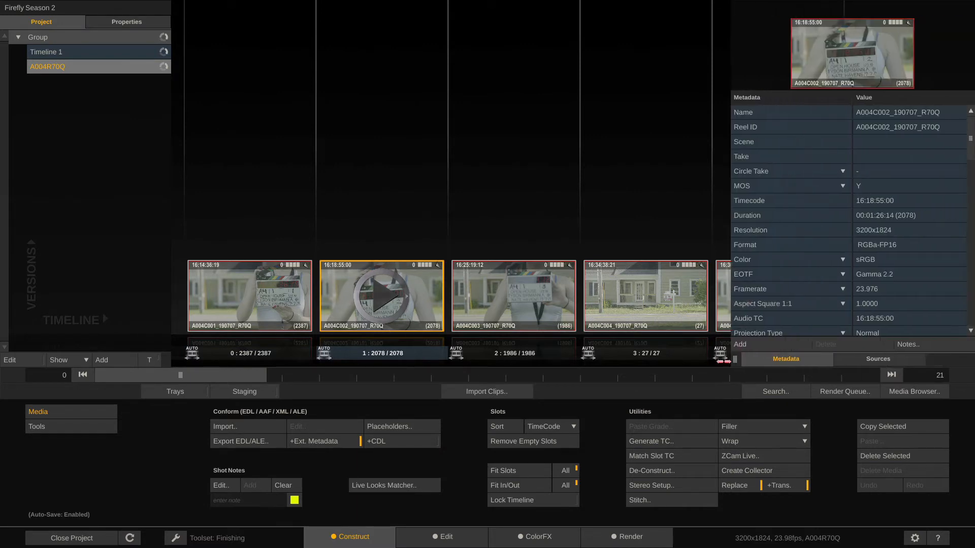
left_click(839, 359)
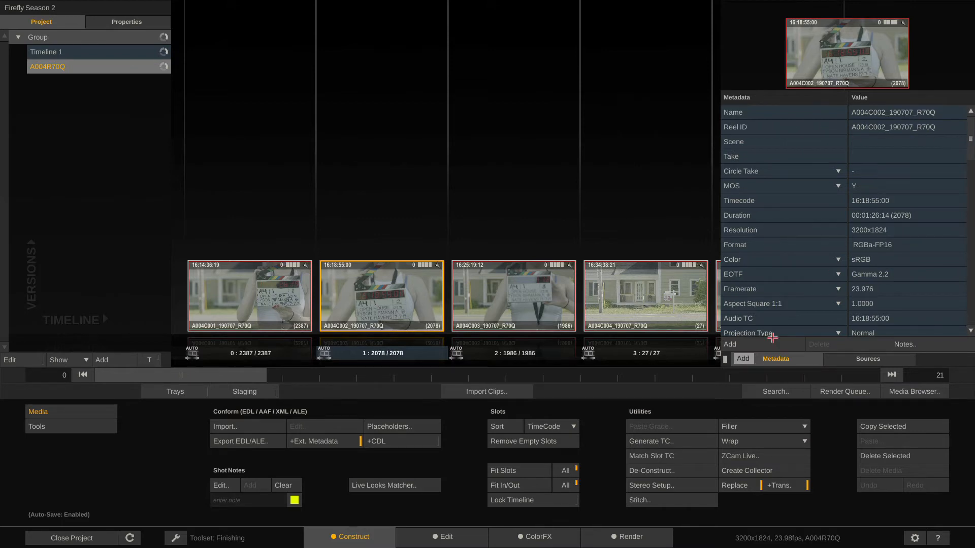
left_click(725, 360)
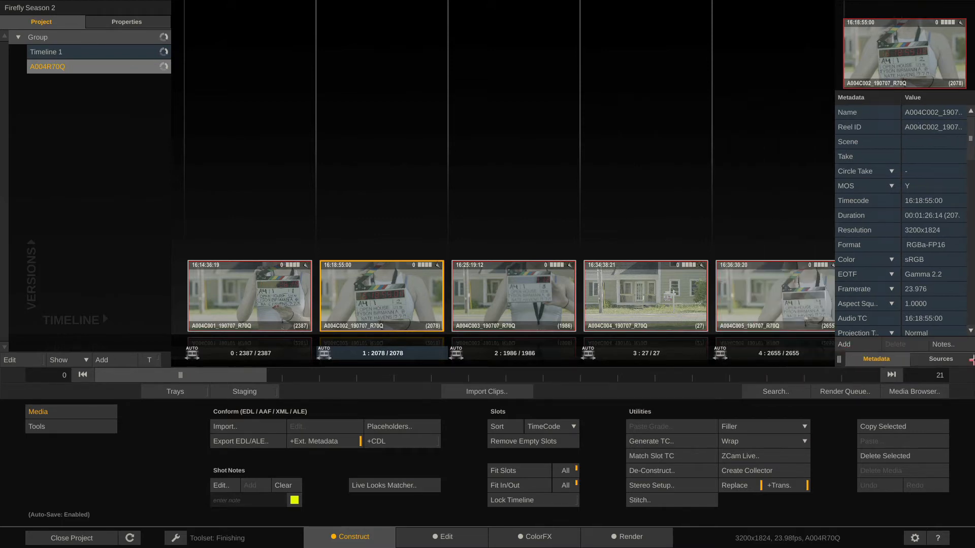
left_click(698, 135)
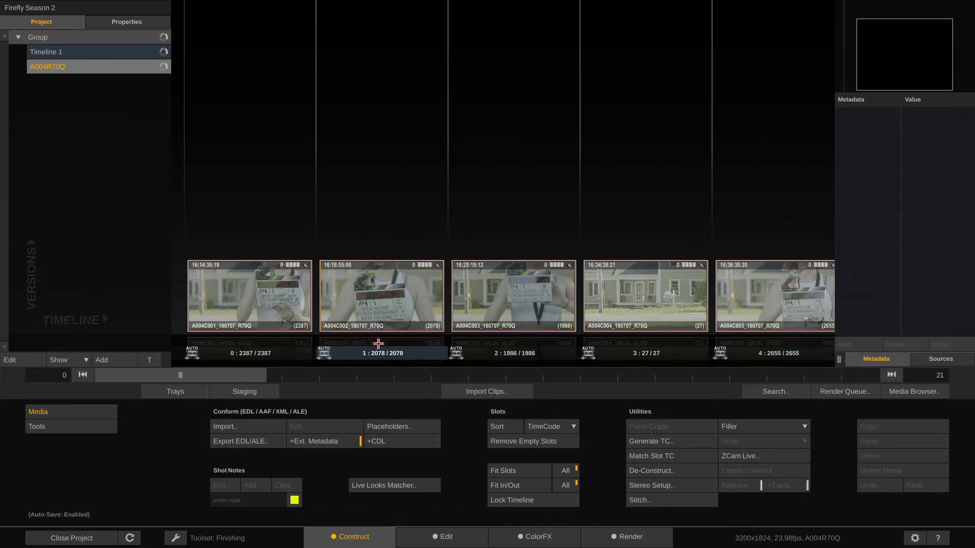
Load Scene_34_vfx.edl from the Desktop as a conform and set the EDL framerate to 23.976.
left_click(244, 425)
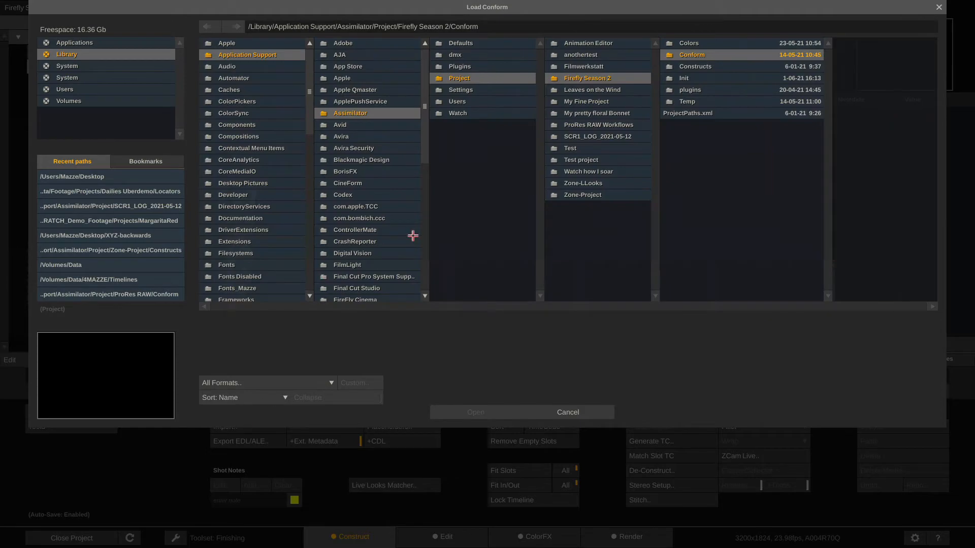
left_click(150, 176)
double_click(488, 65)
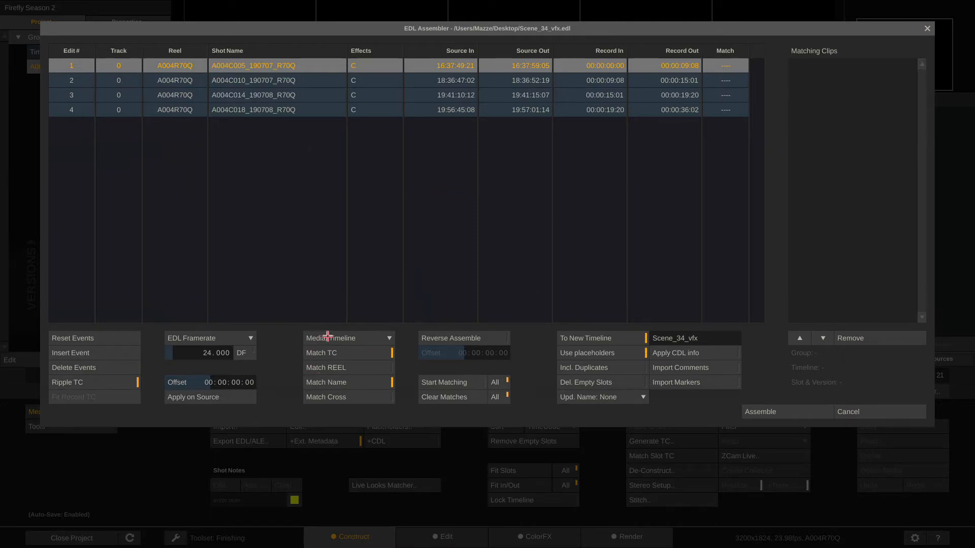
left_click(234, 339)
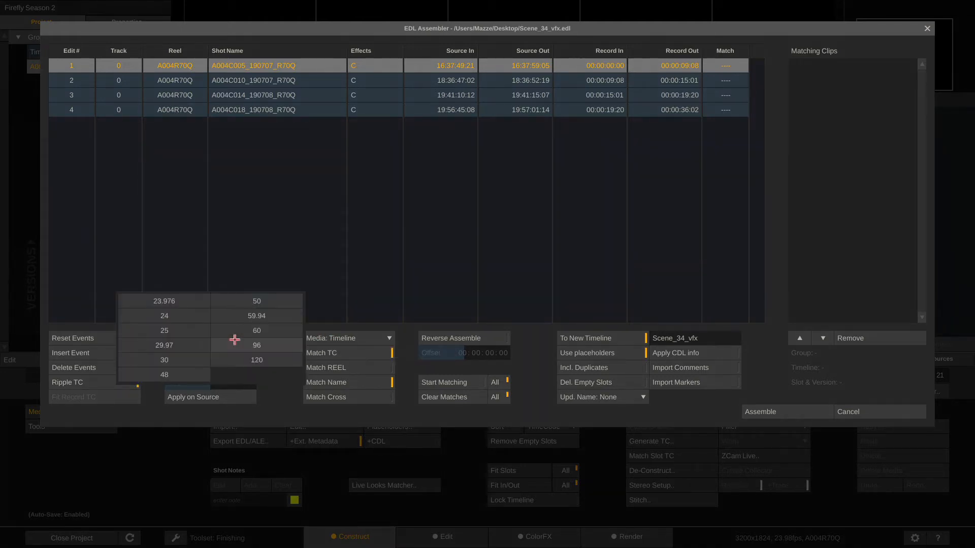
left_click(178, 303)
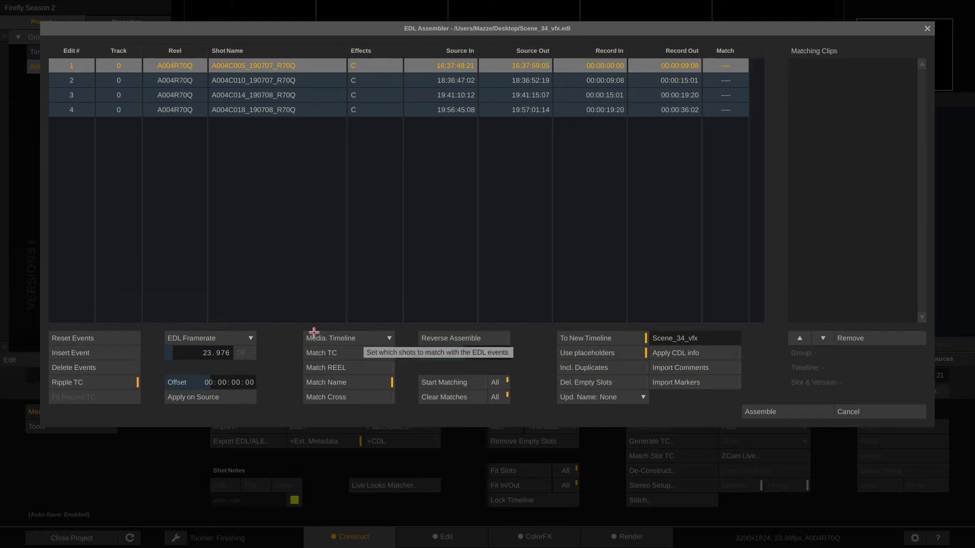
Match all EDL events to the timeline's media by timecode and name.
left_click(362, 337)
left_click(380, 340)
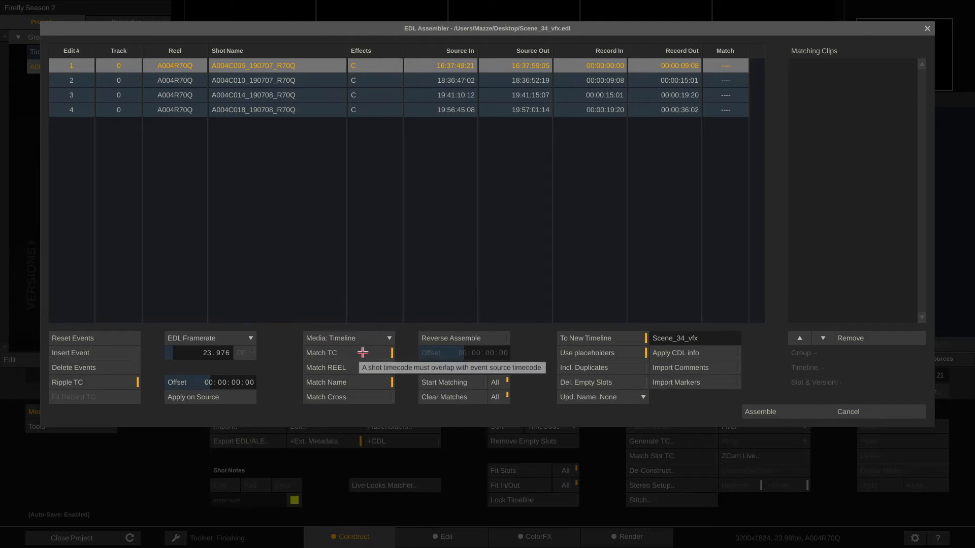
left_click(433, 383)
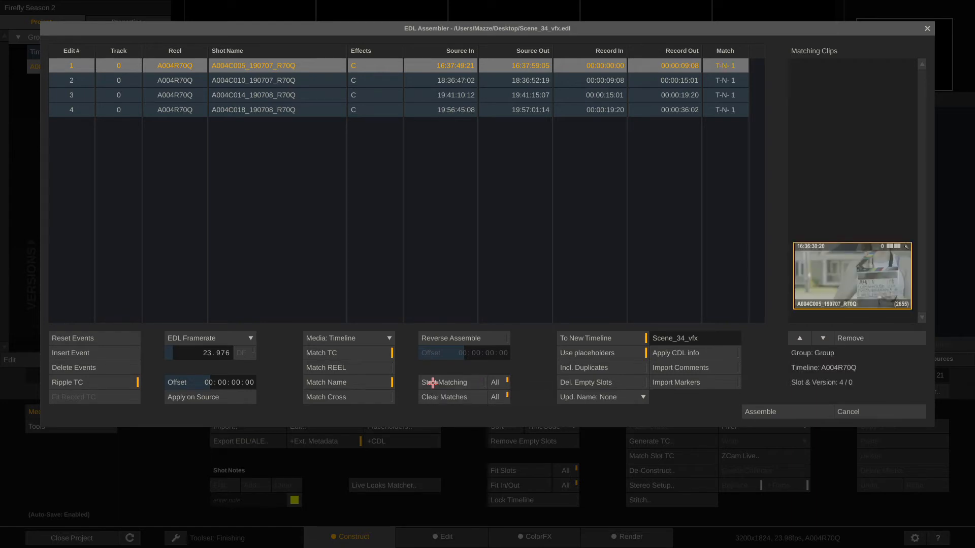
Check the matching clip found for each of the four EDL events.
left_click(567, 79)
left_click(562, 94)
left_click(571, 110)
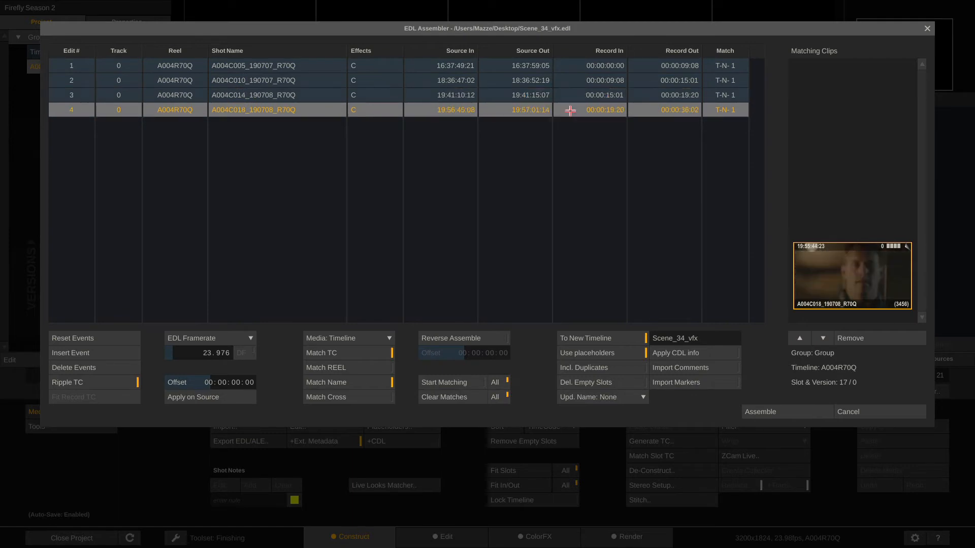
left_click(572, 95)
left_click(573, 79)
left_click(572, 66)
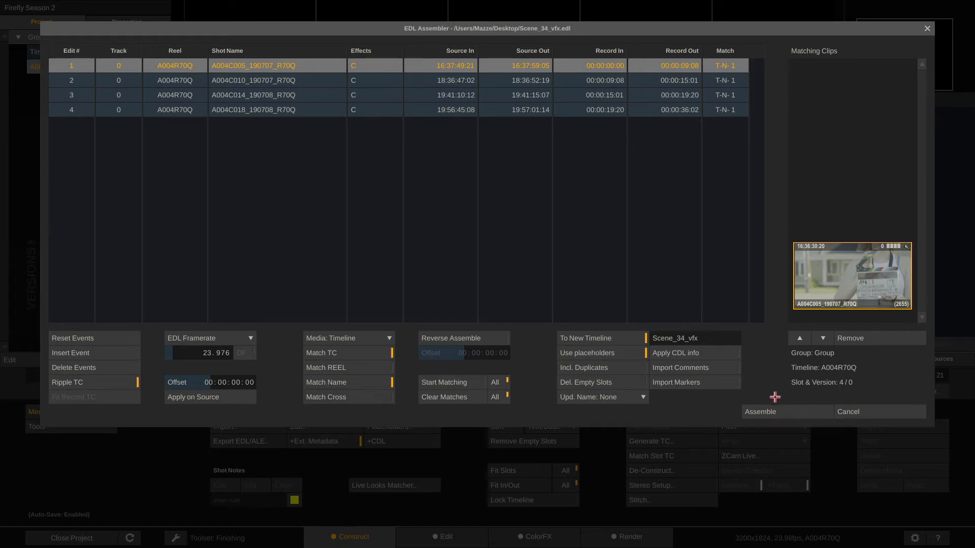
Enable importing of the EDL comments and assemble the matched events to the new timeline Scene_34_vfx.
left_click(706, 354)
left_click(761, 413)
left_click(763, 414)
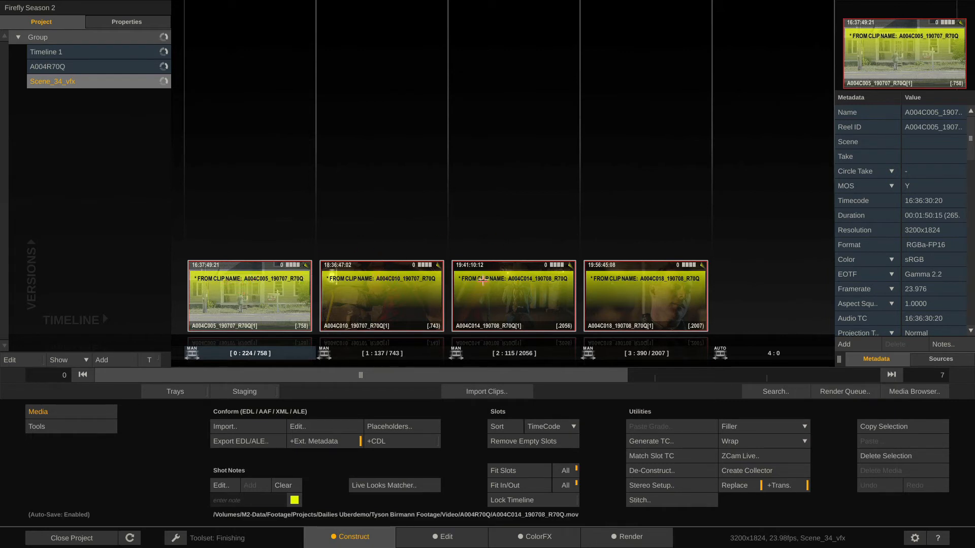
Switch to TextEdit and examine the FROM CLIP NAME comment lines of the first three events in Scene_34_vfx.edl.
key("super+Tab")
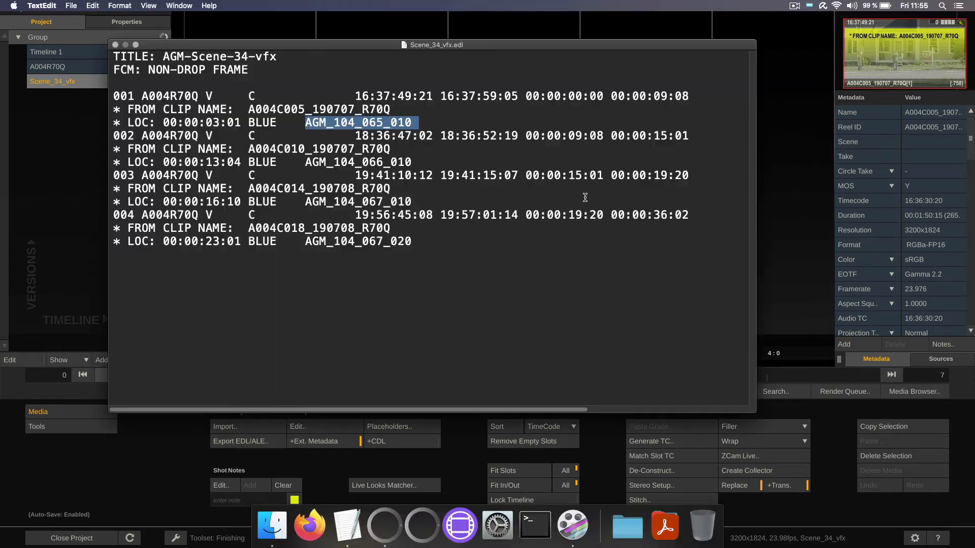
left_click(412, 108)
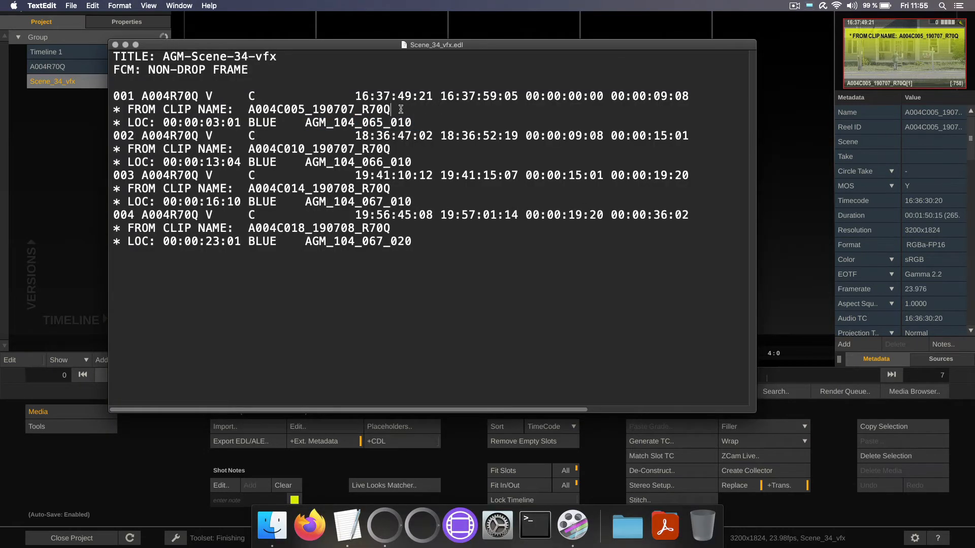
left_click_drag(400, 109, 109, 112)
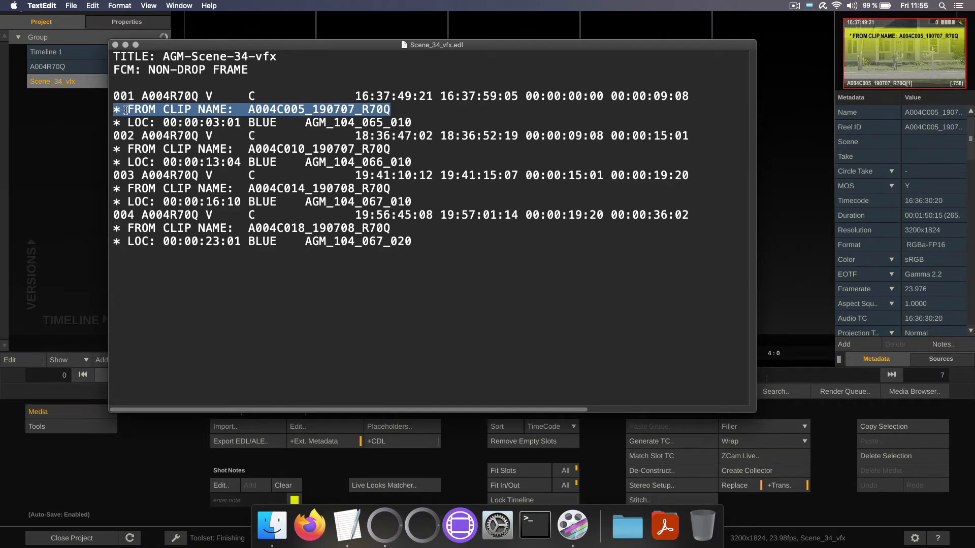
left_click_drag(411, 147, 164, 147)
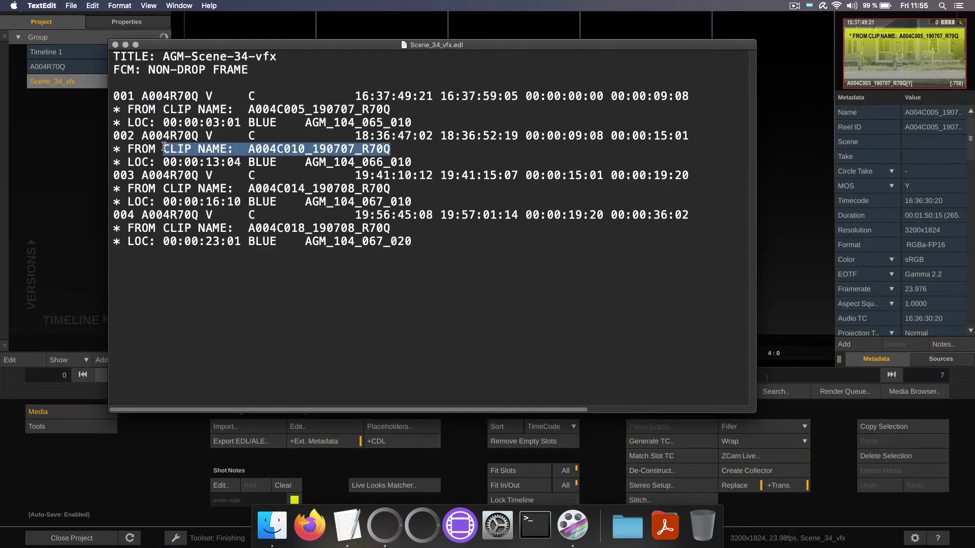
left_click_drag(394, 189, 227, 189)
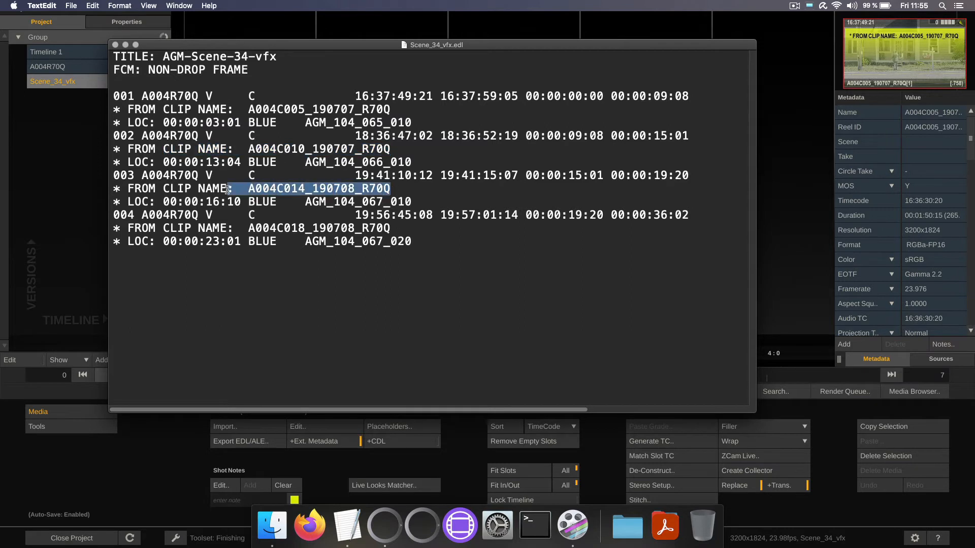
left_click(803, 181)
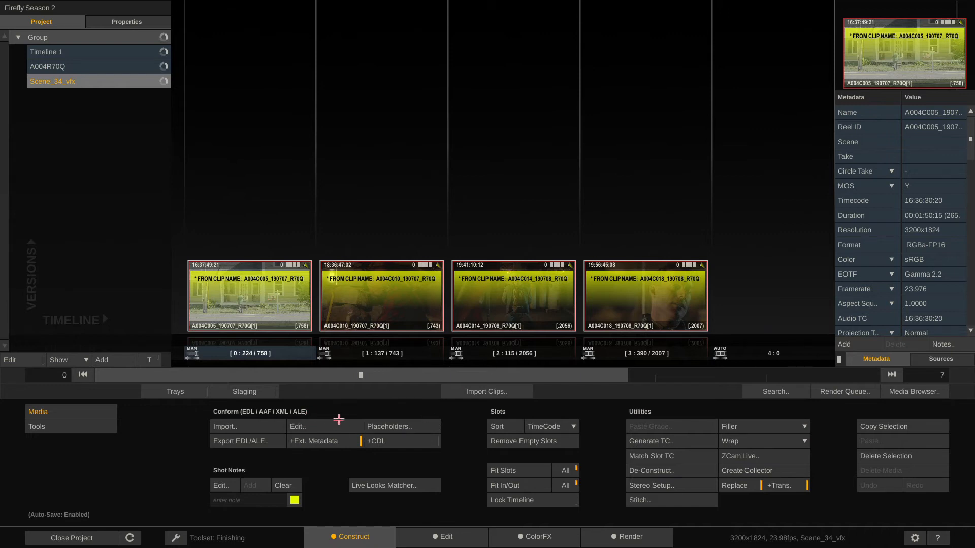
Reopen the EDL conform, import markers instead of comments, and assemble the events to another new timeline.
left_click(324, 426)
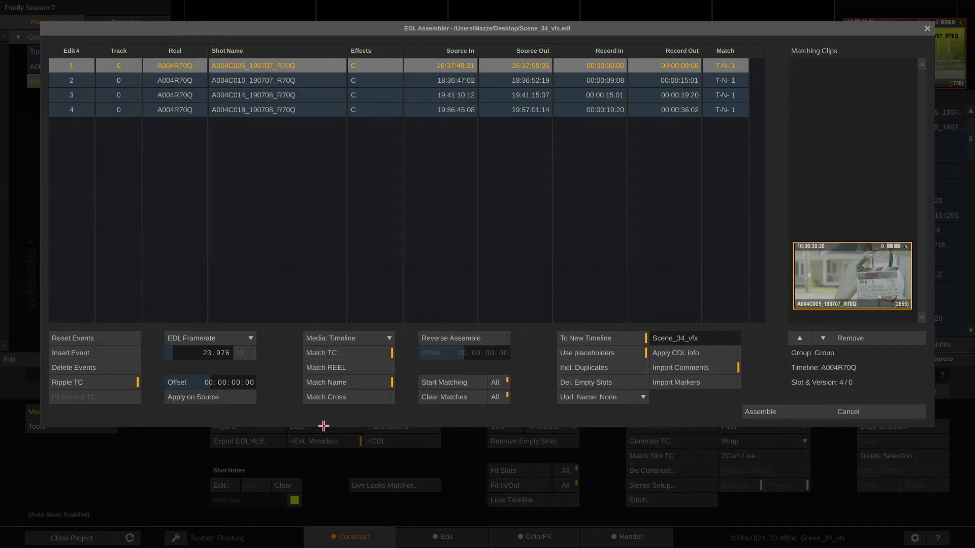
left_click(713, 367)
left_click(755, 413)
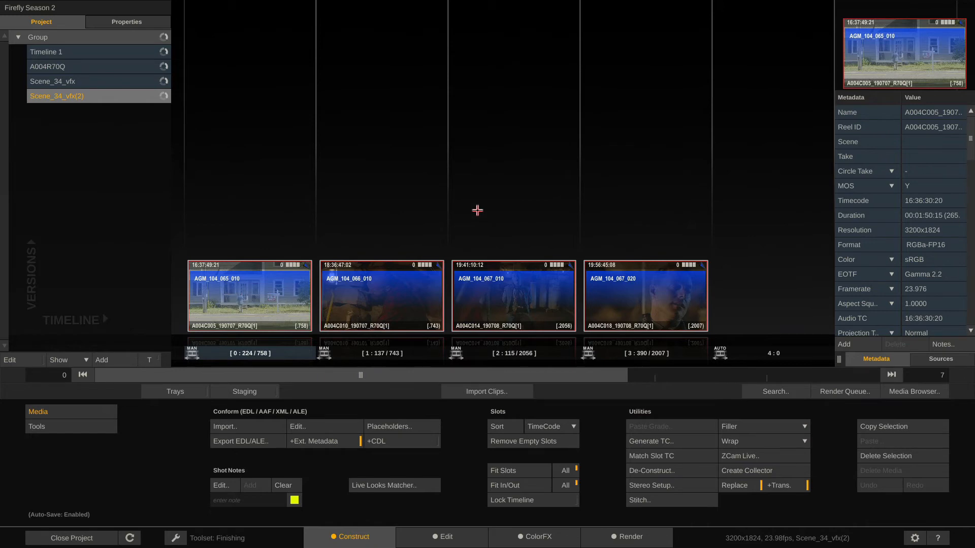
Switch to TextEdit and examine the LOC marker names and the blue marker's color and timecode in Scene_34_vfx.edl.
key("super+Tab")
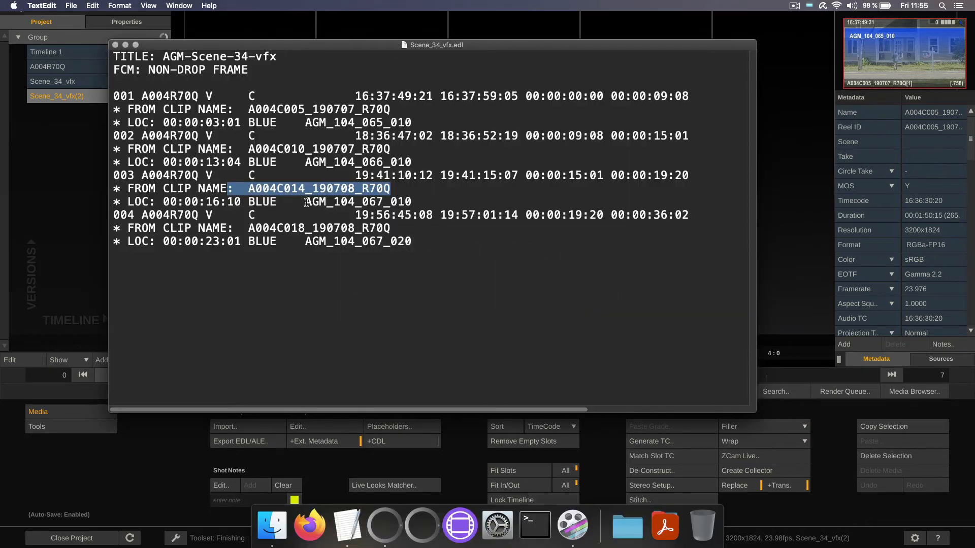
left_click_drag(306, 202, 456, 206)
left_click_drag(306, 162, 423, 161)
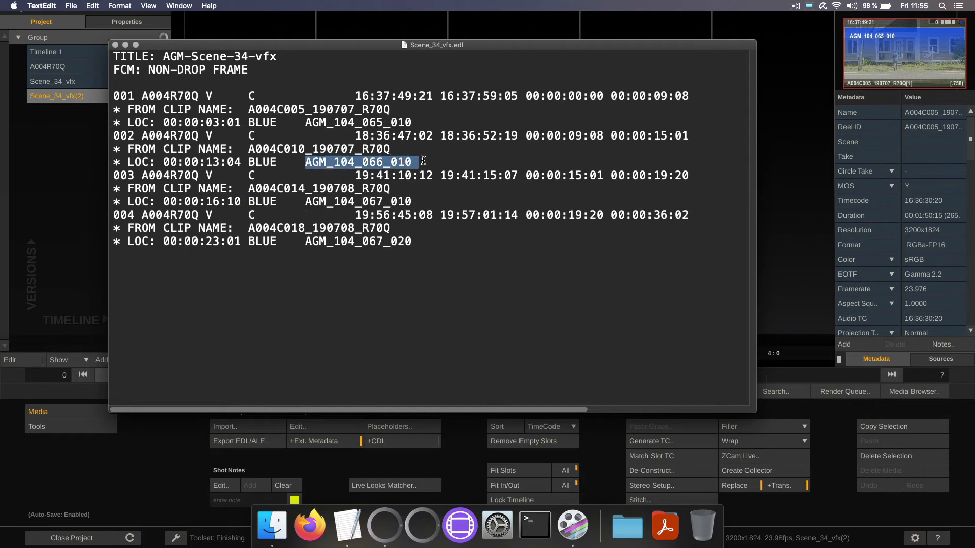
left_click_drag(304, 123, 428, 123)
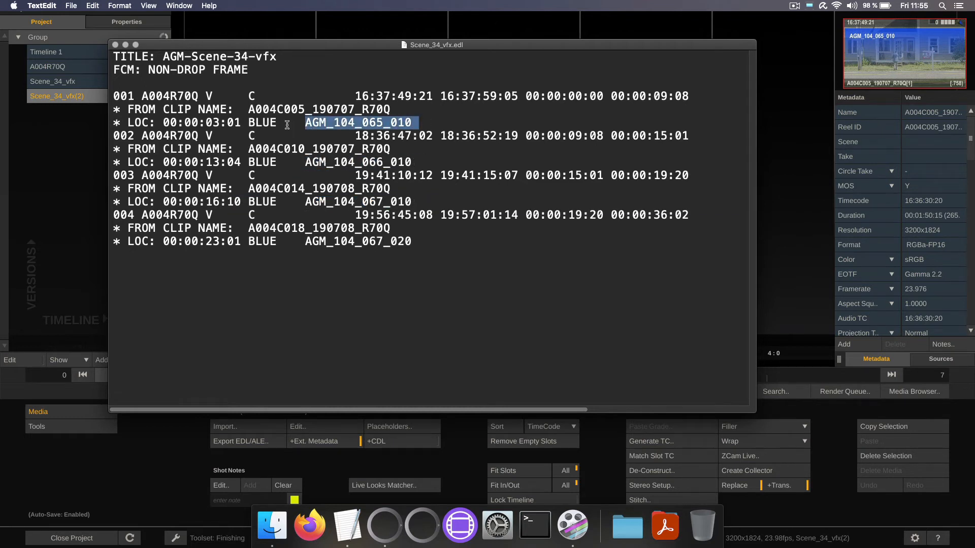
left_click_drag(283, 123, 163, 122)
left_click(790, 162)
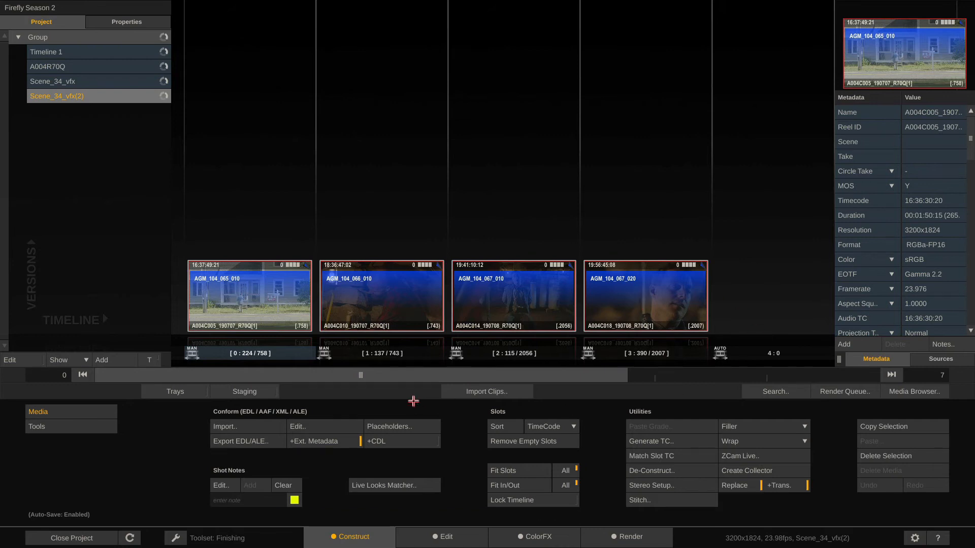
Turn off marker import for the EDL conform and set the name update to Markers, leaving without assembling.
left_click(322, 427)
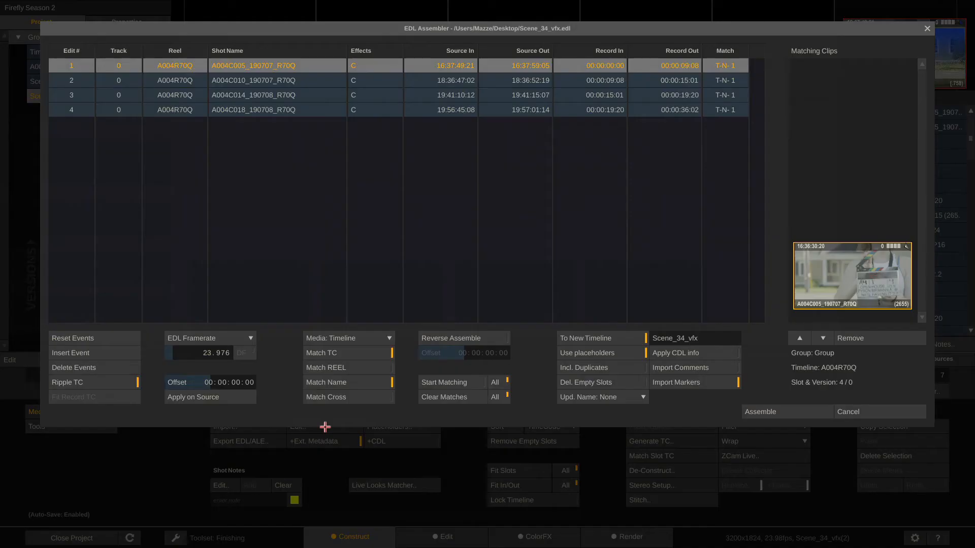
left_click(697, 386)
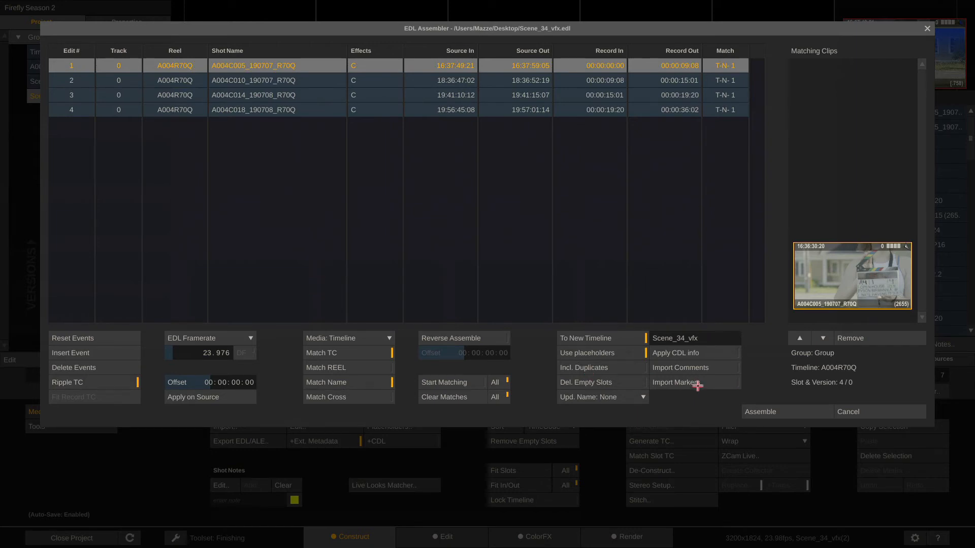
left_click(628, 397)
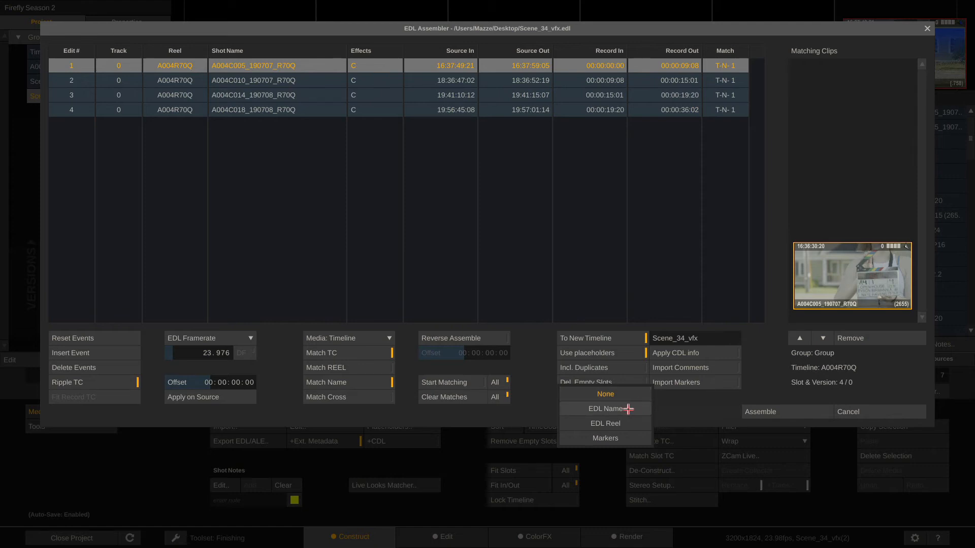
left_click(621, 439)
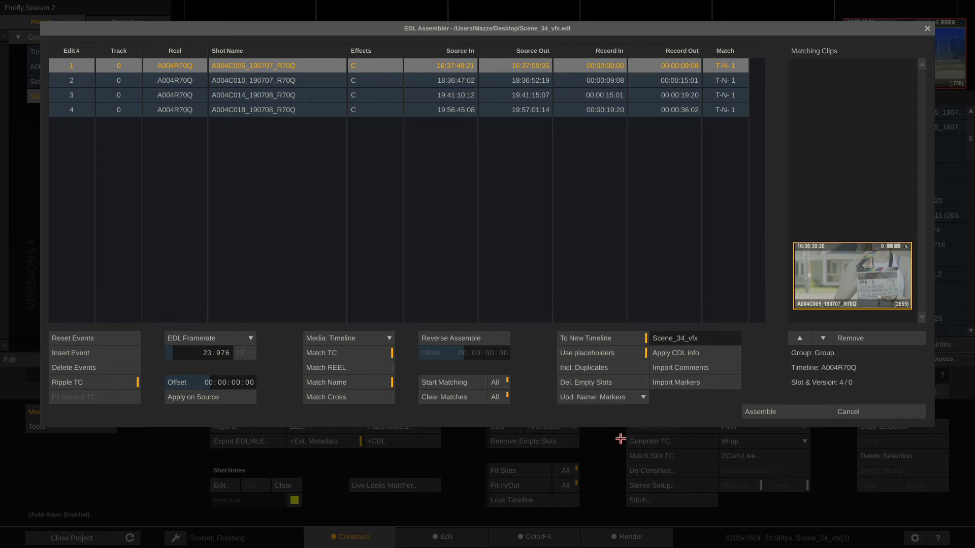
left_click(877, 412)
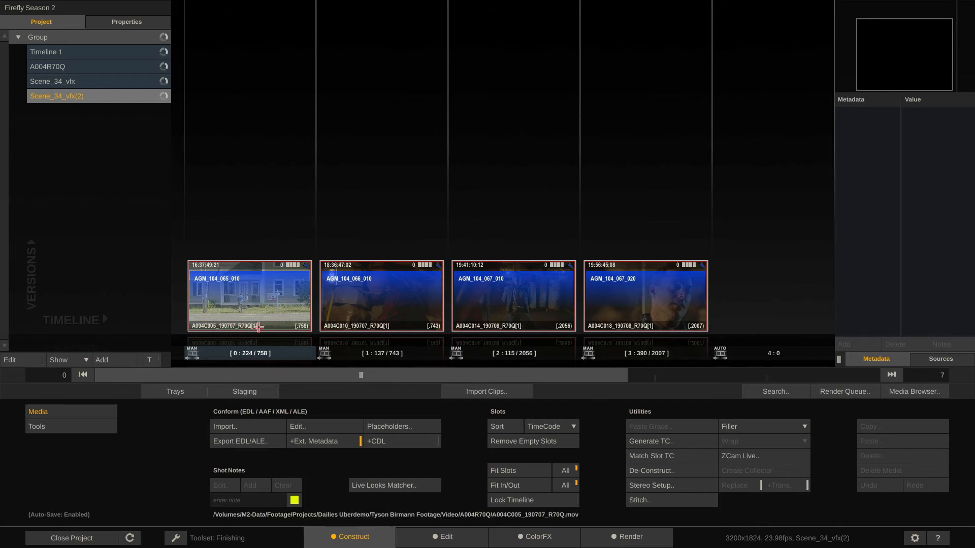
Inspect the first clip's name in its shot properties and close them without changes.
double_click(214, 328)
left_click(272, 295)
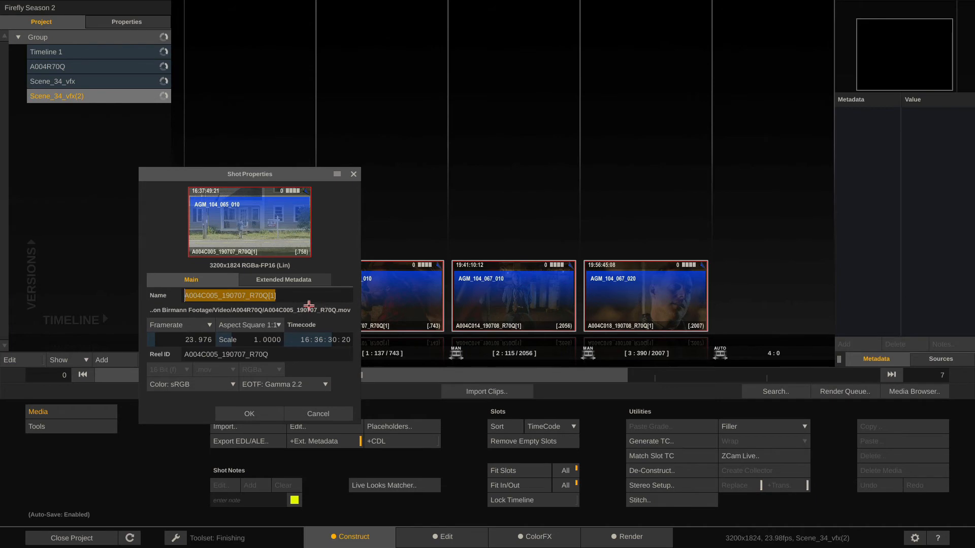
key("Escape")
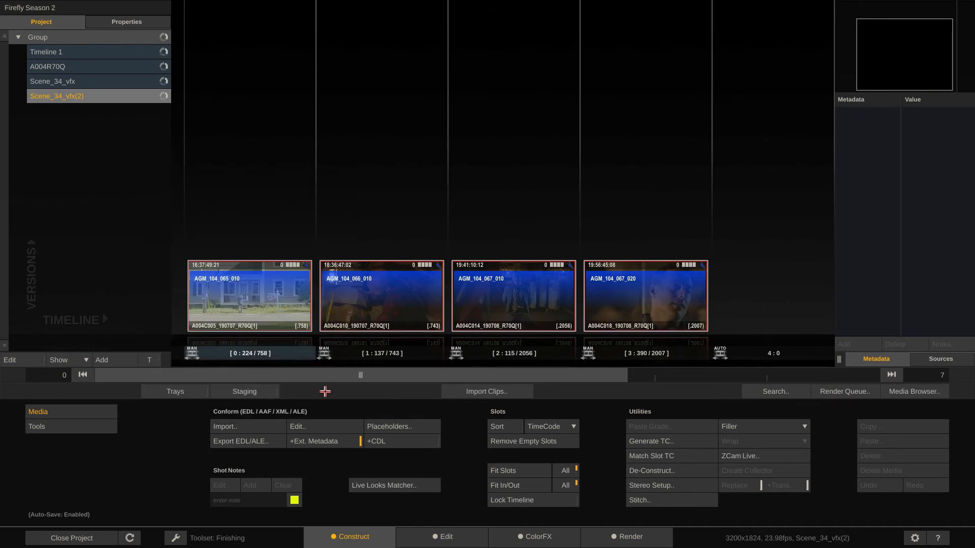
Reopen the EDL conform and assemble a new timeline with shot names updated from Markers.
left_click(329, 423)
left_click(616, 398)
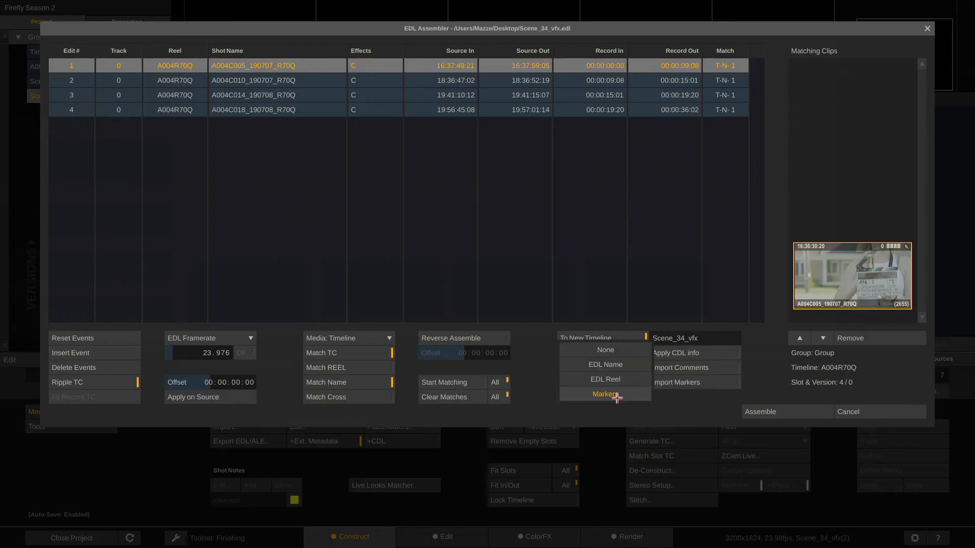
left_click(606, 392)
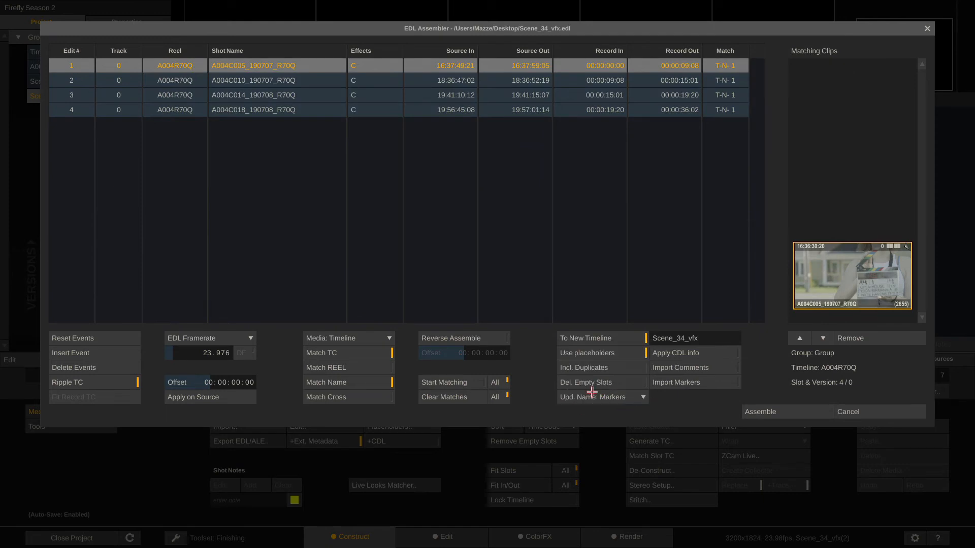
left_click(757, 414)
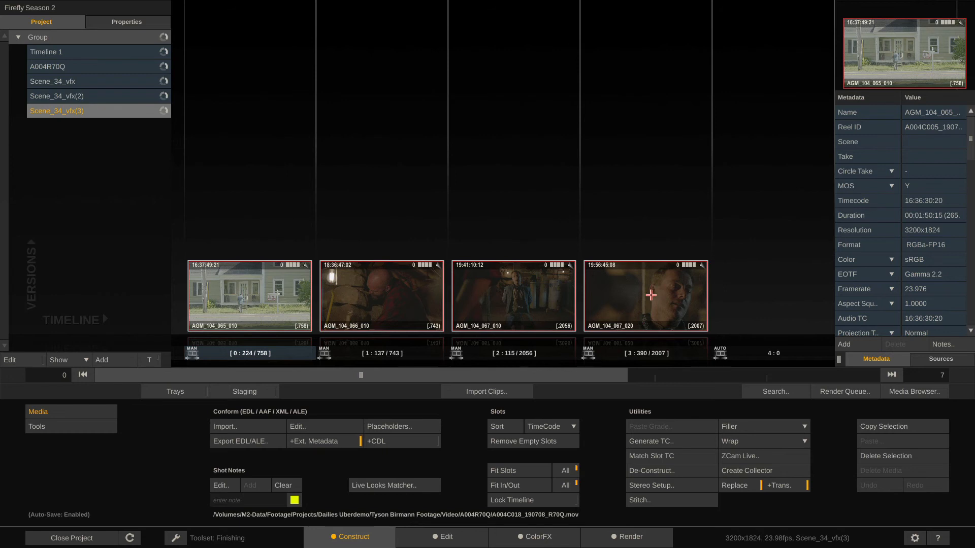
Widen the metadata view and check the first shot's Reel ID and Name.
left_click(830, 361)
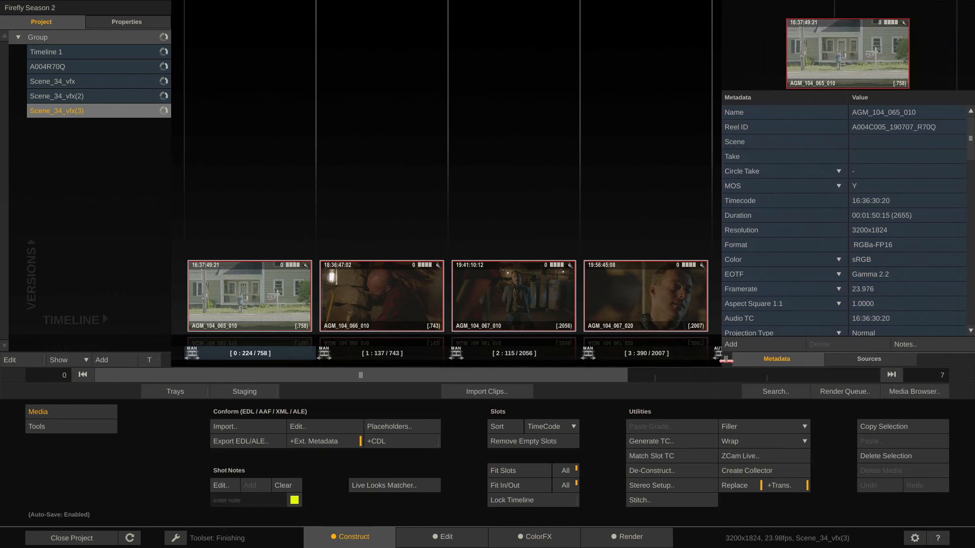
left_click(879, 127)
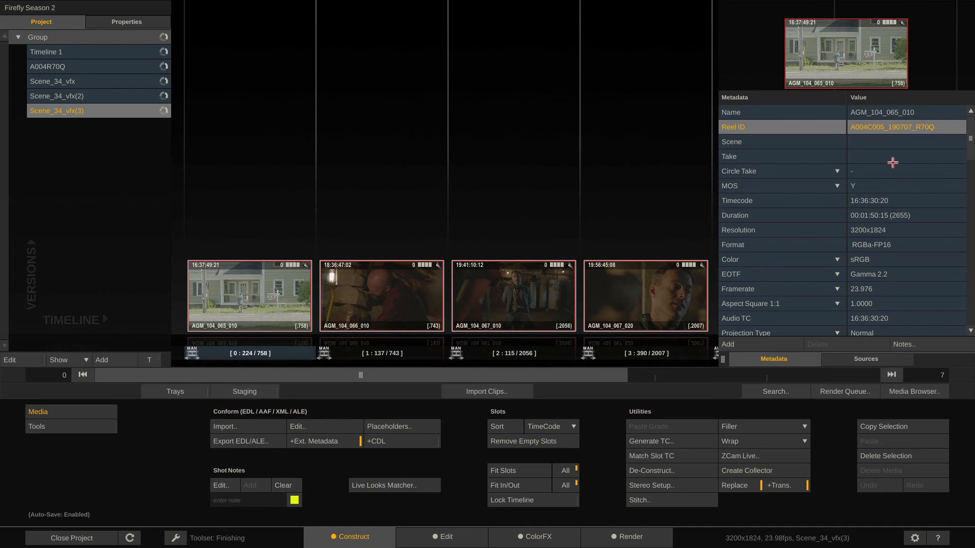
left_click(891, 110)
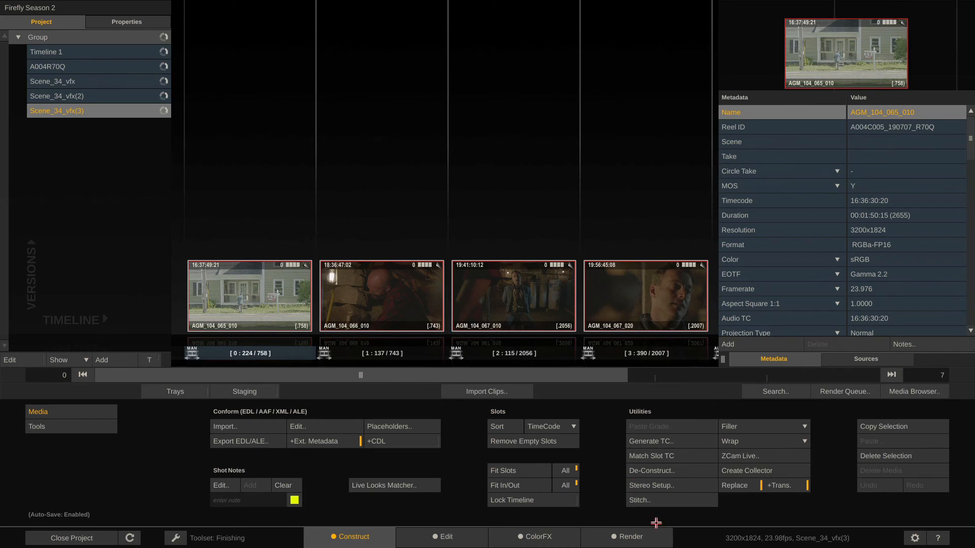
Delete the Burn-In node and its attached DNx Encoder node from the render output tree of Scene_34_vfx(3).
left_click(631, 537)
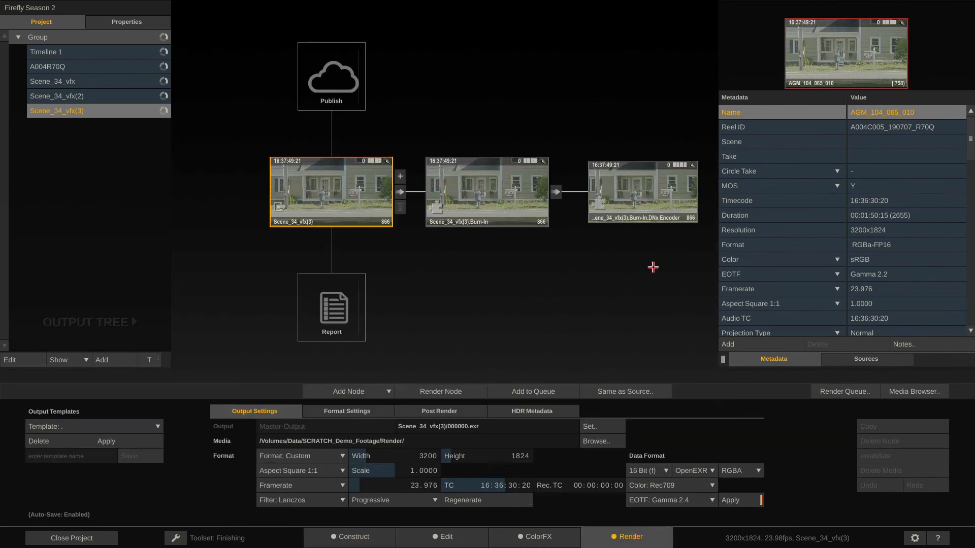
left_click(500, 201)
key("Delete")
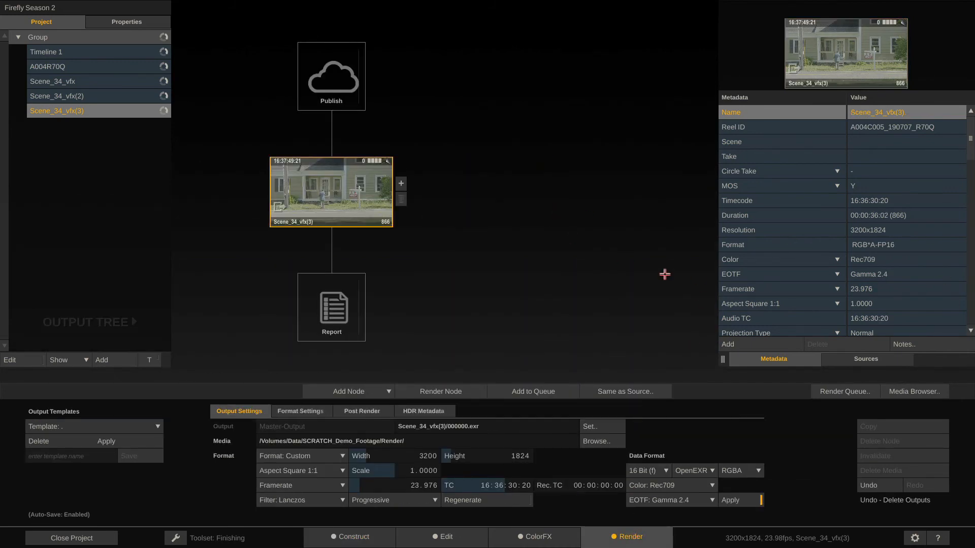
left_click(652, 273)
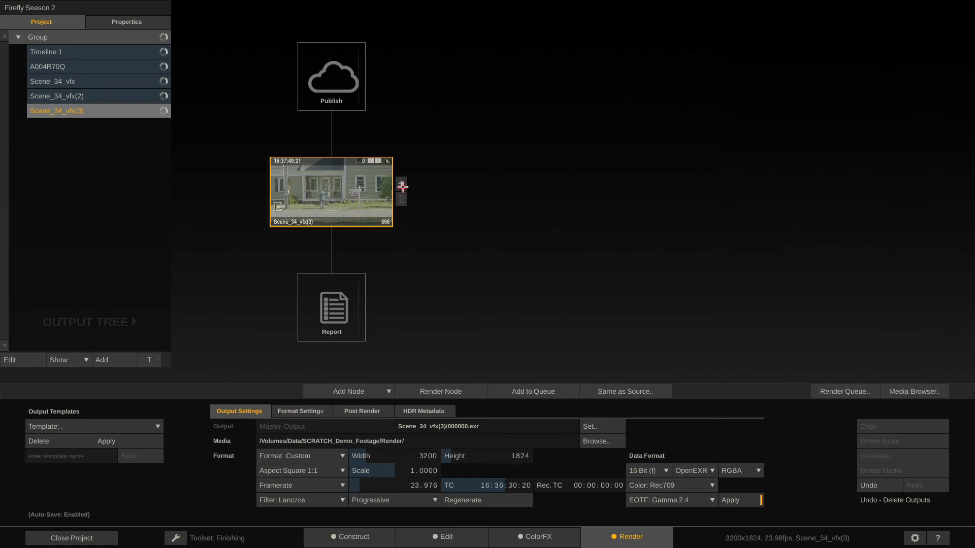
Add an Image Files (DPX, EXR) output node to the main Scene_34_vfx(3) output.
mouse_move(343, 184)
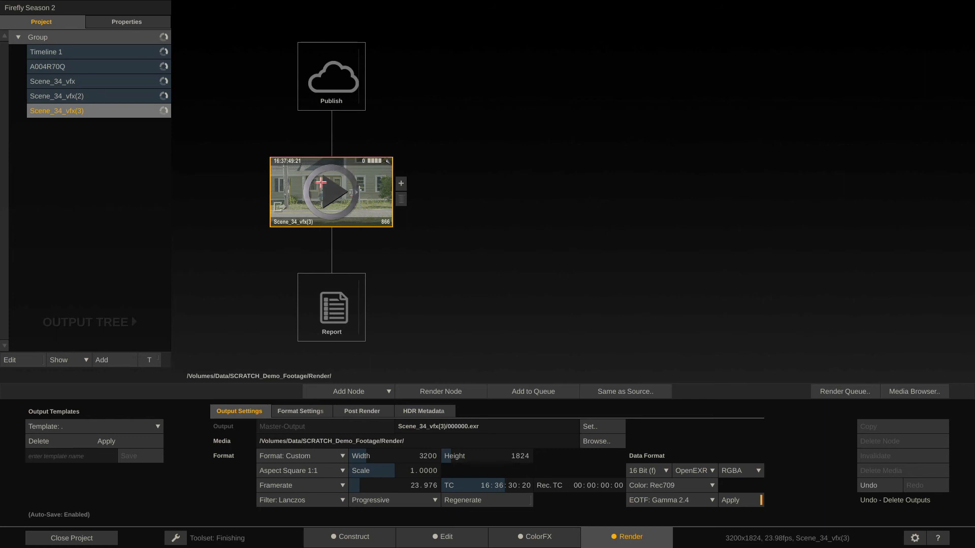
left_click(408, 184)
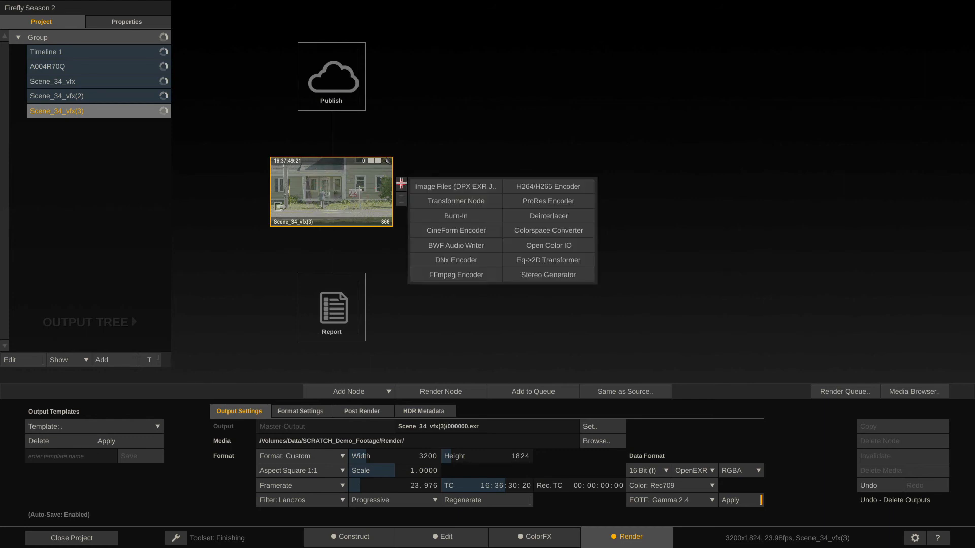
left_click(470, 186)
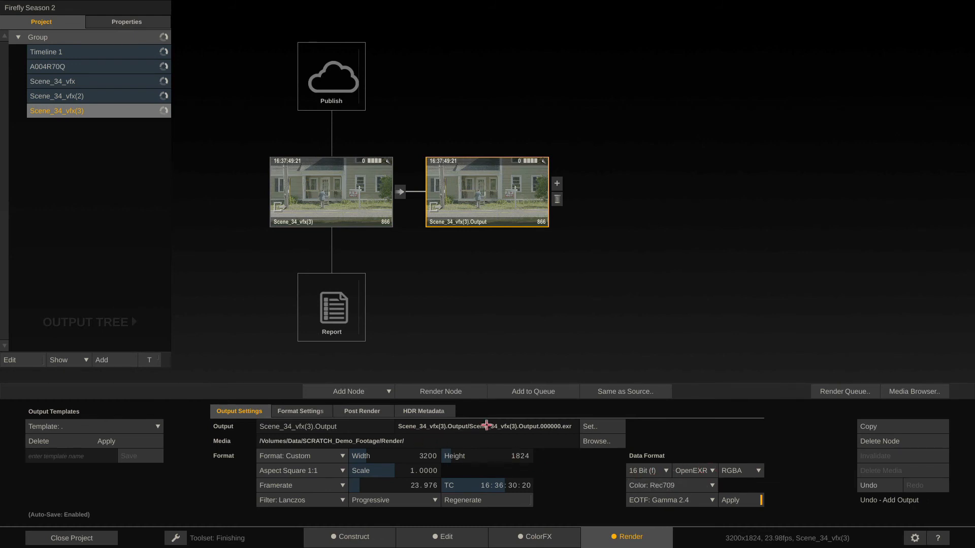
Open the filename specification of the Scene_34_vfx(3) output node and set the mask's folder part to #sname\.
left_click(485, 427)
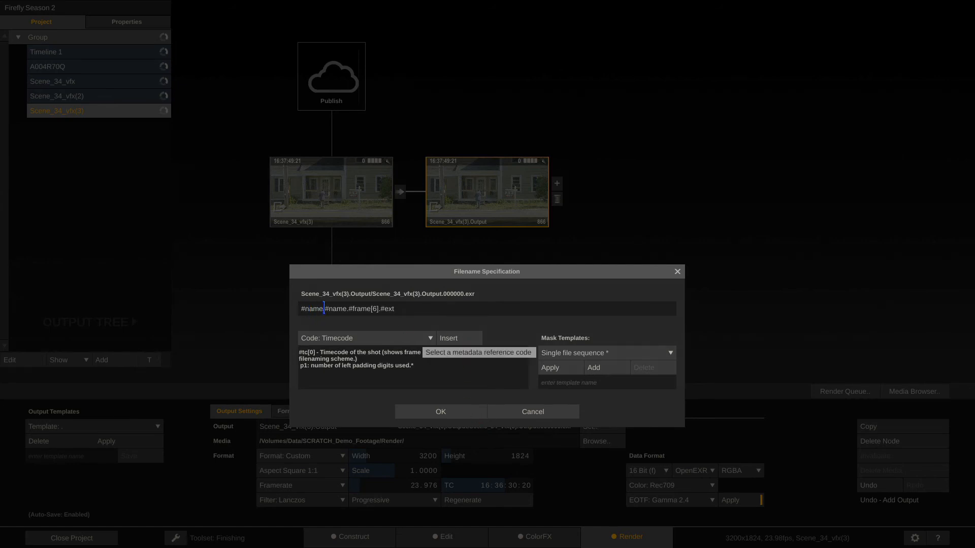
left_click_drag(323, 308, 290, 308)
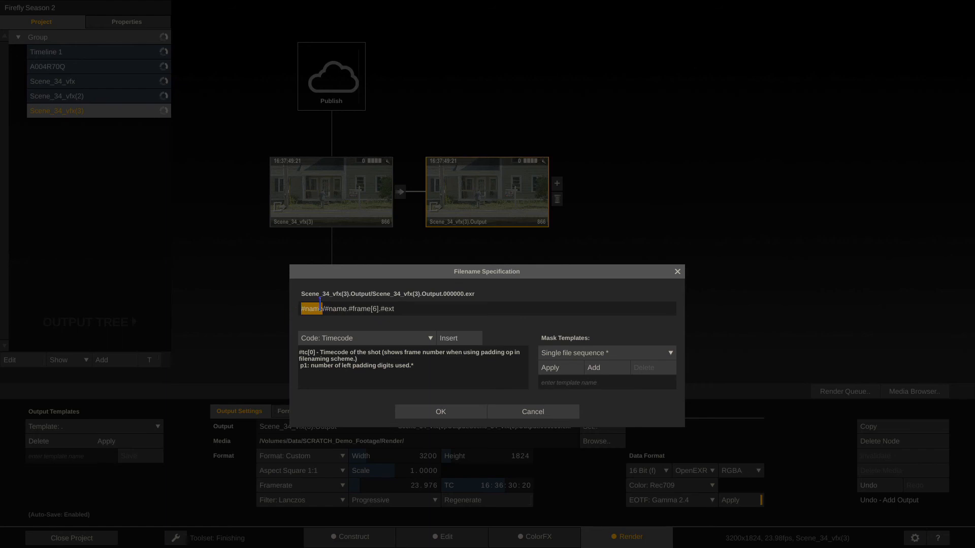
left_click(306, 308)
type("s")
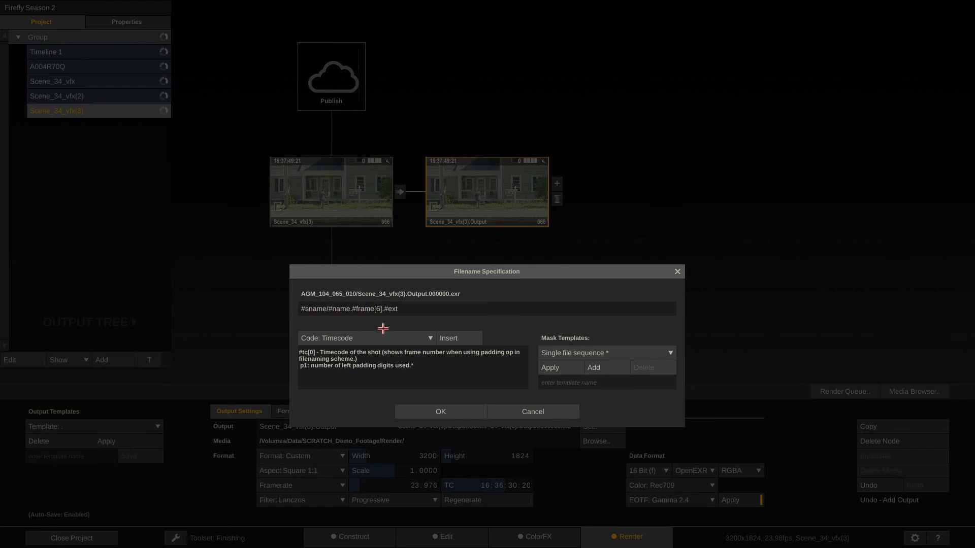
left_click(301, 309)
left_click(302, 309)
left_click_drag(302, 309, 330, 308)
type("#sname\\")
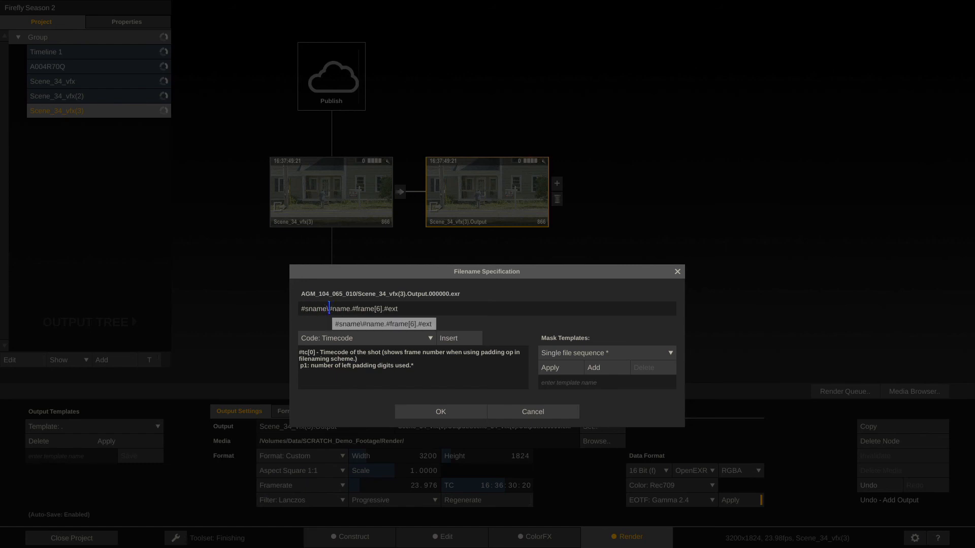
Change the mask's file name code to #sname, giving #sname\#sname.#frame[6].#ext.
left_click_drag(328, 309, 296, 309)
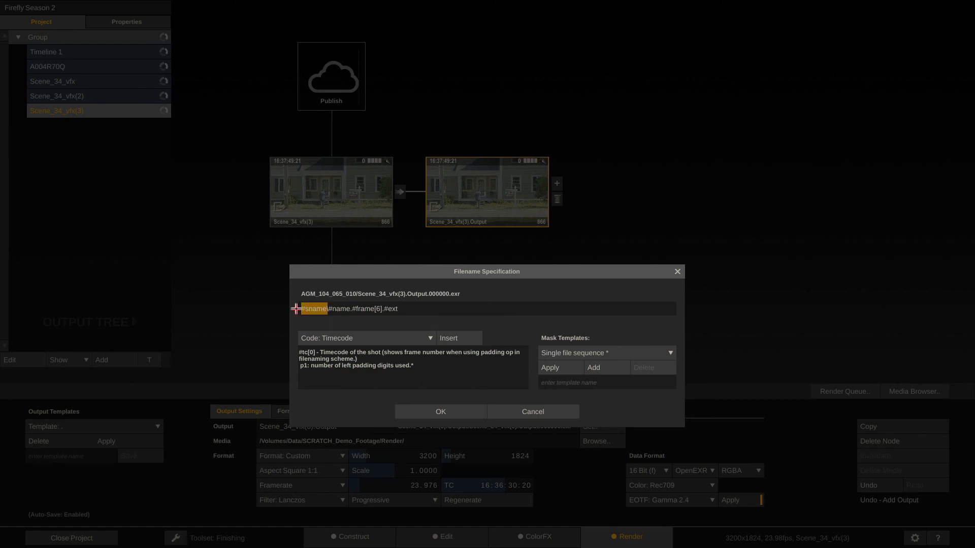
left_click(339, 321)
type("s")
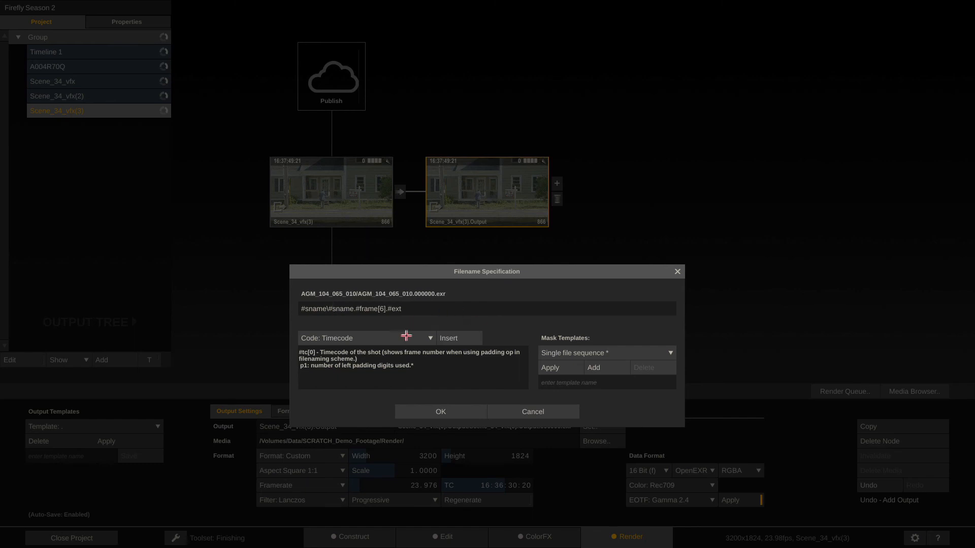
Examine the file name part of the mask and the list of available metadata reference codes.
key("shift+Left")
key("shift+Left")
left_click_drag(350, 309, 413, 304)
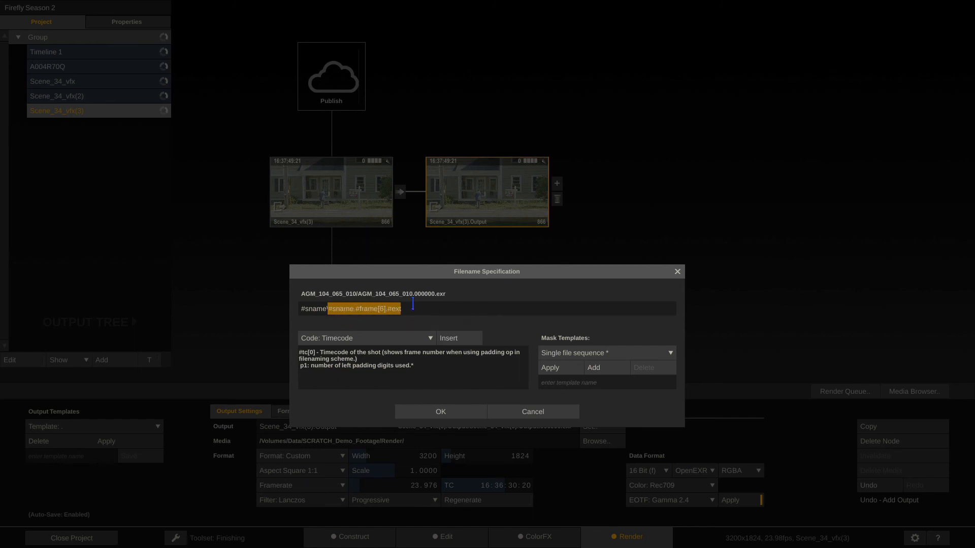
left_click(340, 309)
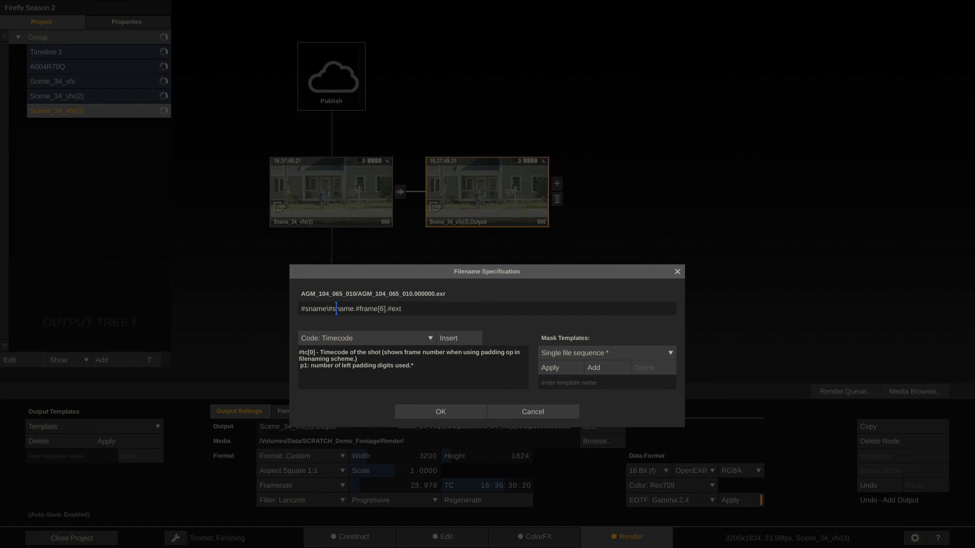
left_click_drag(332, 309, 385, 309)
left_click(412, 310)
left_click(405, 342)
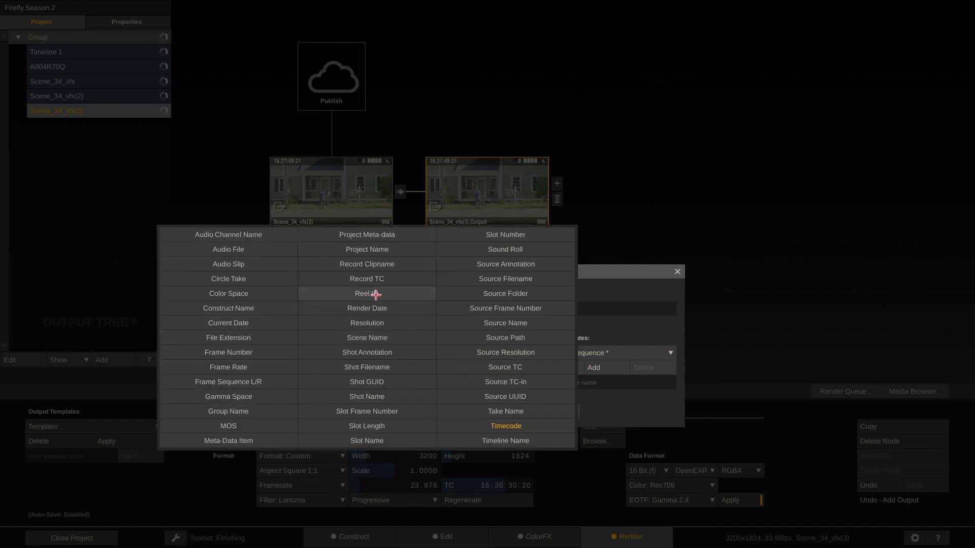
left_click(620, 328)
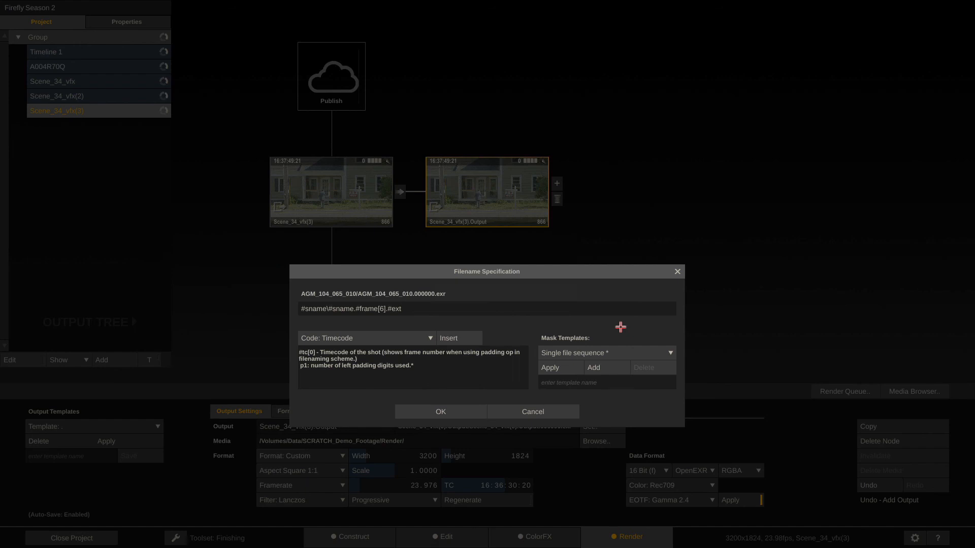
Save the mask as a template named VFX Dailies Filenmask and accept the filename specification.
left_click(600, 384)
type("VFX Dailies")
type(" Filenamsk")
key("BackSpace")
key("BackSpace")
key("BackSpace")
type("mask")
left_click(594, 367)
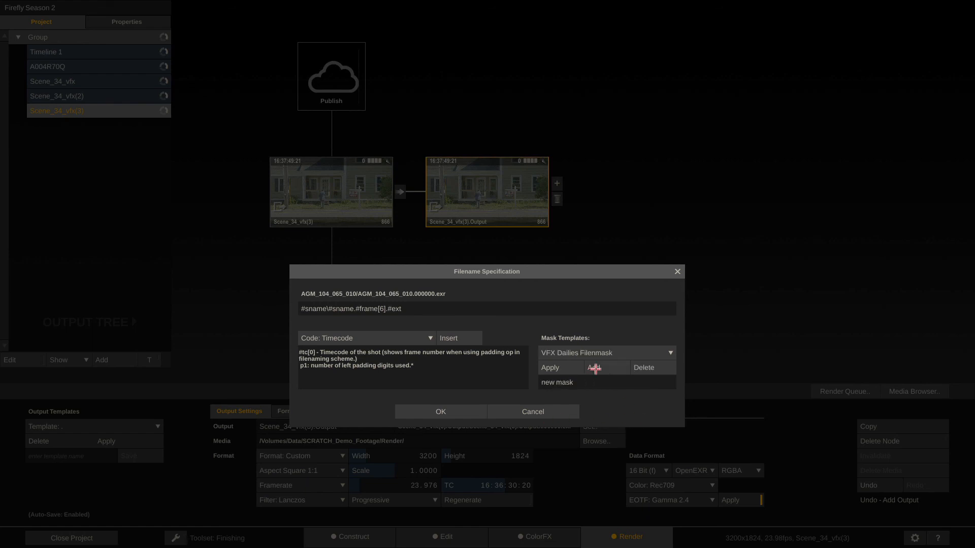
left_click(415, 414)
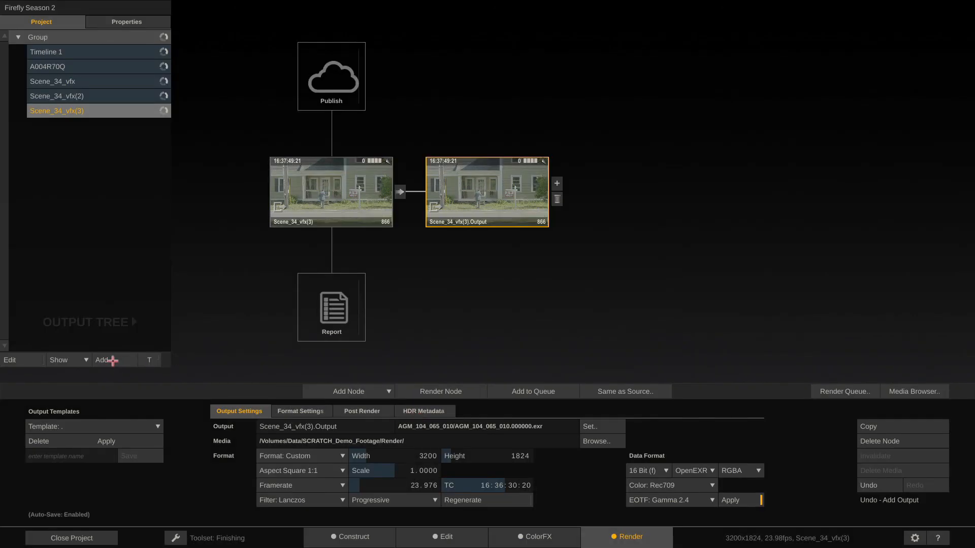
Add a new timeline to the project group and delete its Burn-In node with the attached DNx Encoder.
left_click(112, 361)
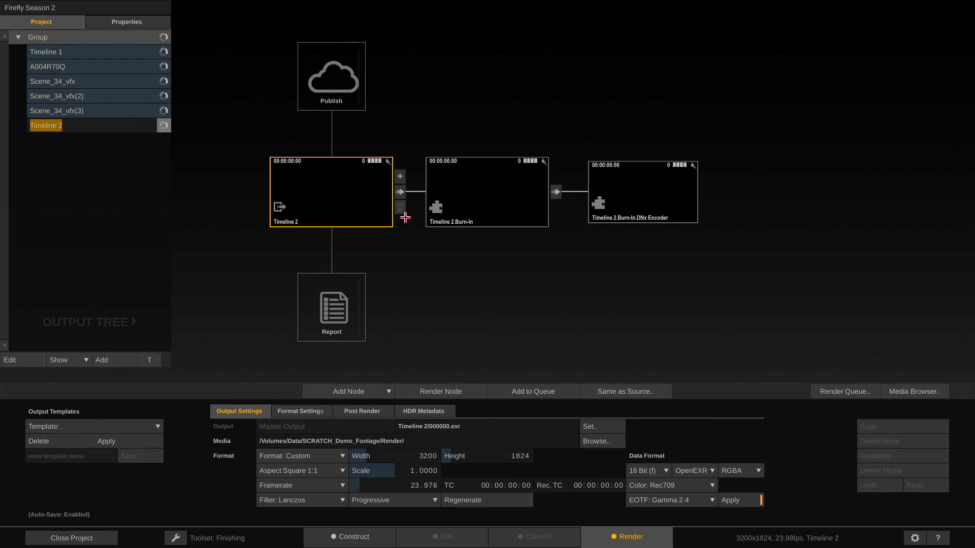
left_click(488, 195)
key("Delete")
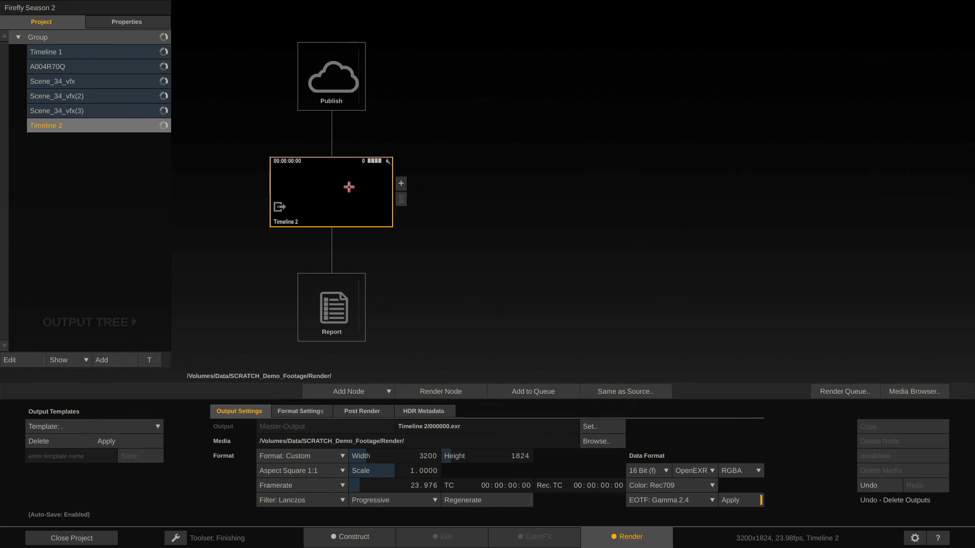
Try the VFX Dailies Filenmask template on the new timeline's main output filename and cancel the specification.
left_click(510, 426)
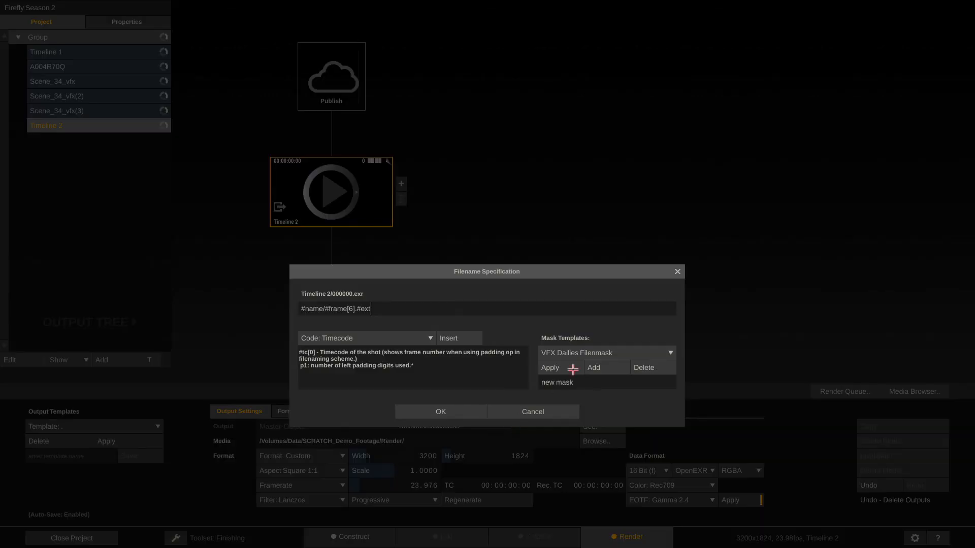
left_click(600, 353)
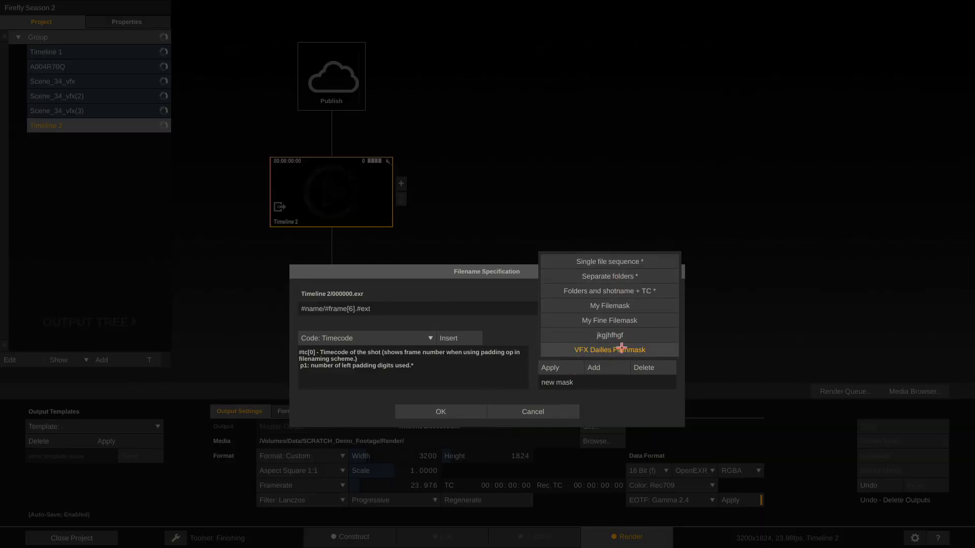
left_click(650, 350)
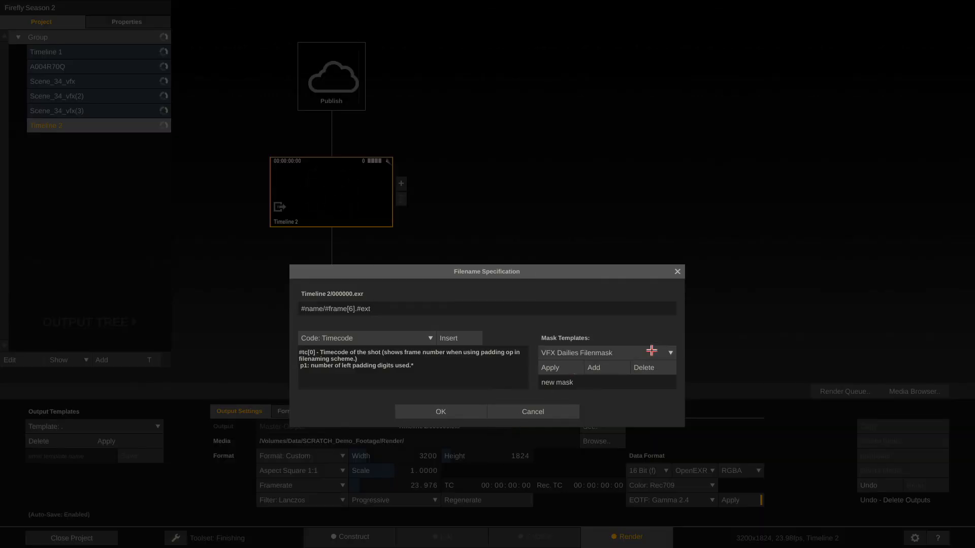
left_click(558, 366)
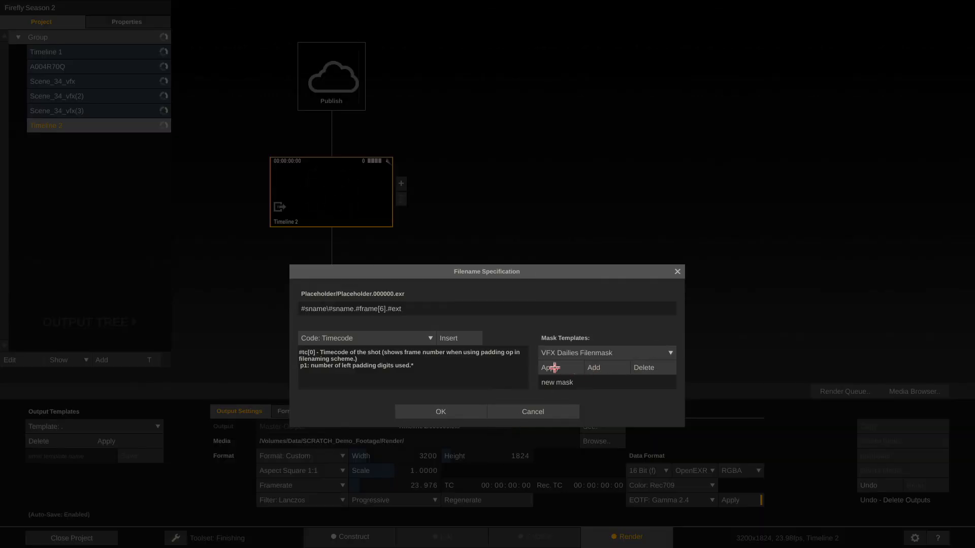
left_click(528, 408)
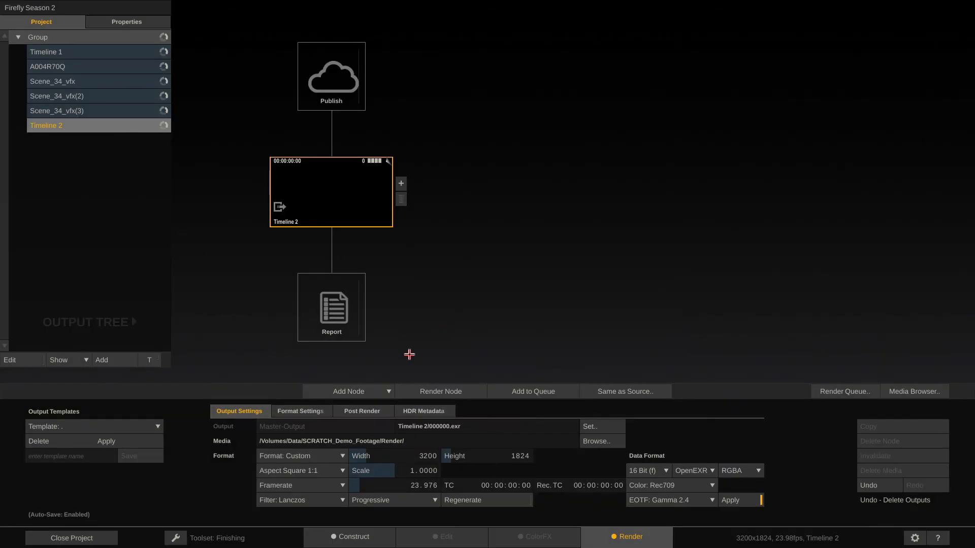
Return to Scene_34_vfx(3) and start rendering its EXR output node.
left_click(132, 113)
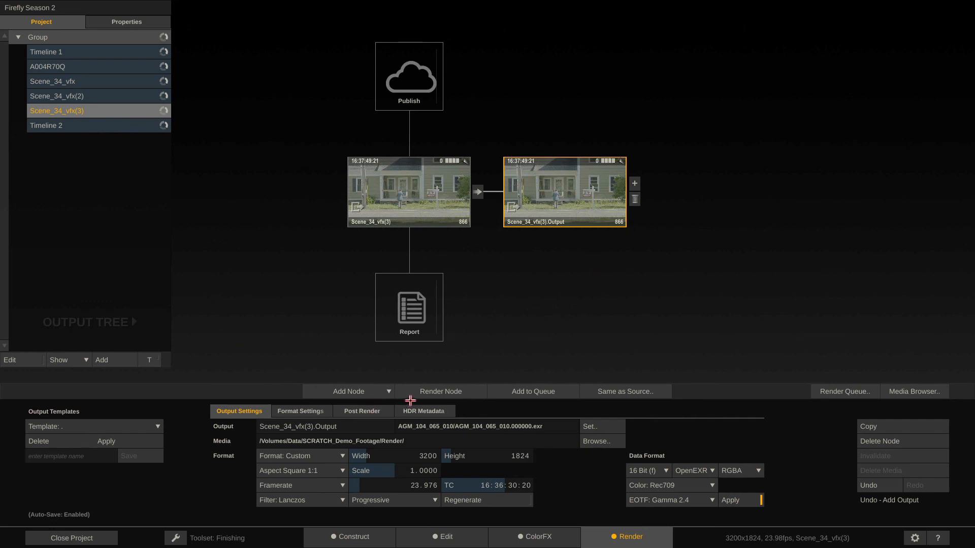
left_click(422, 390)
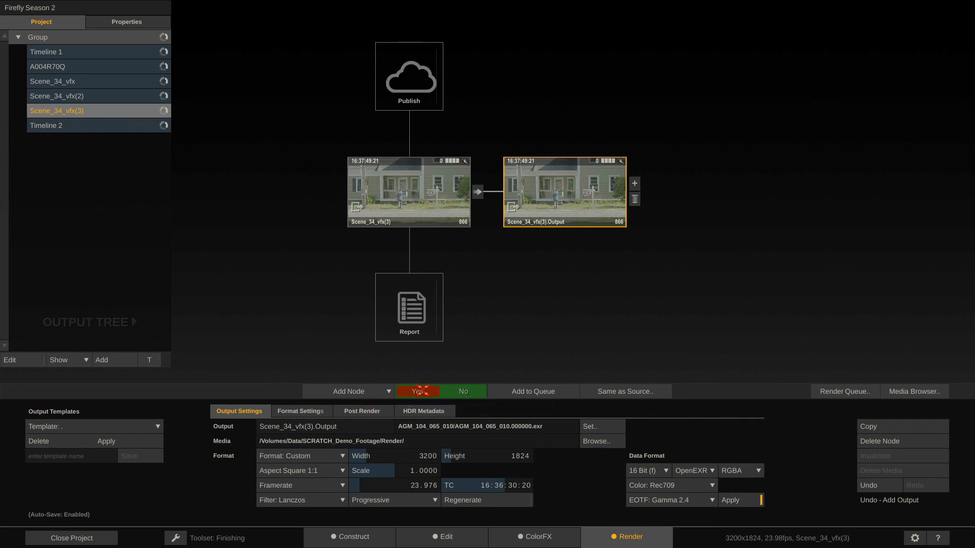